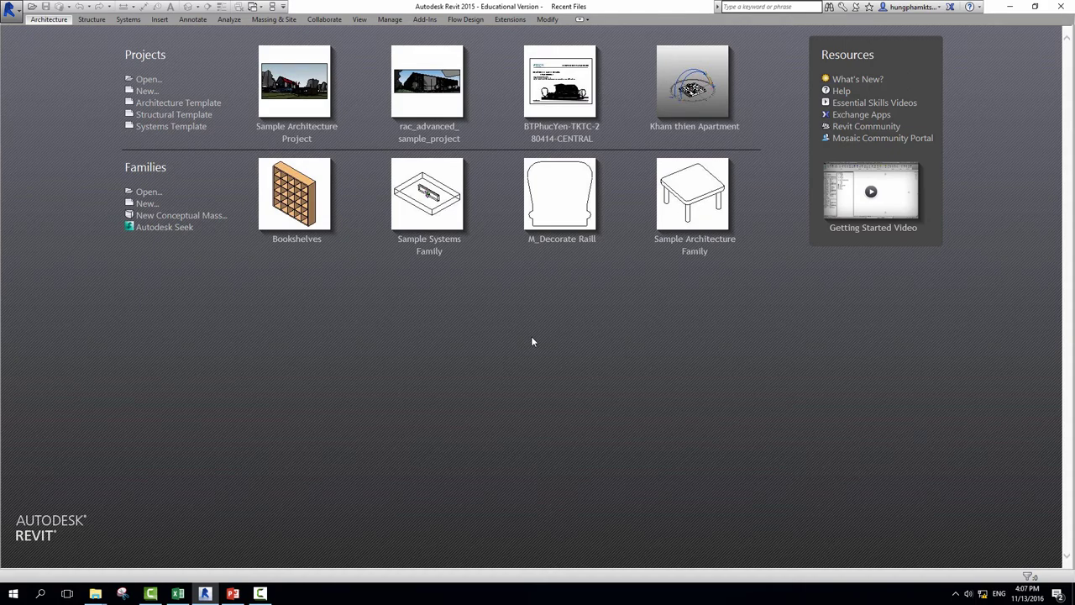
Create a new project from the Desktop template TCVN Template.rte
click(151, 95)
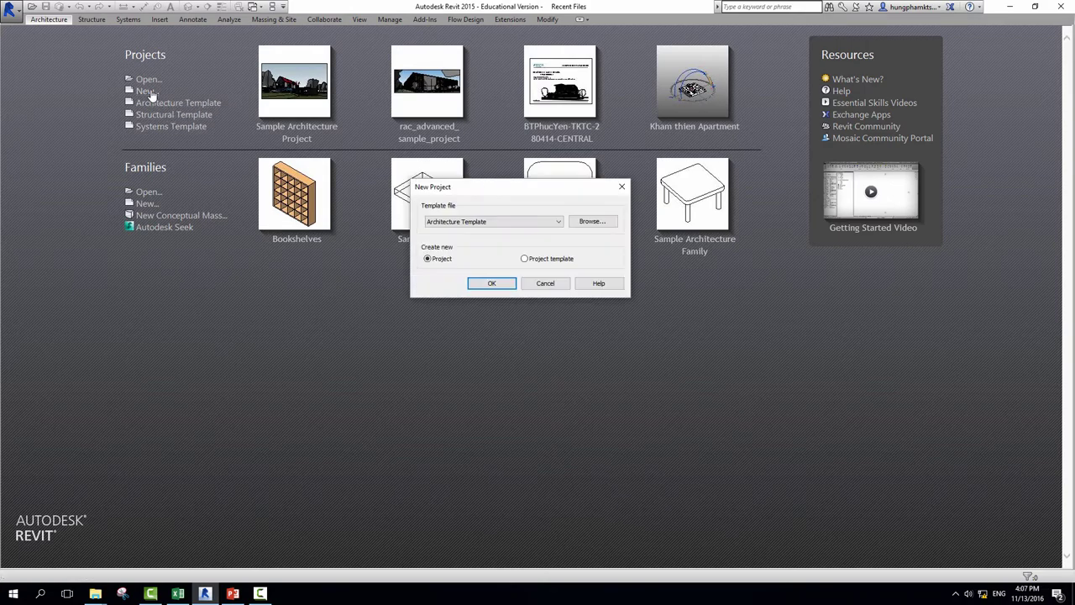
click(592, 222)
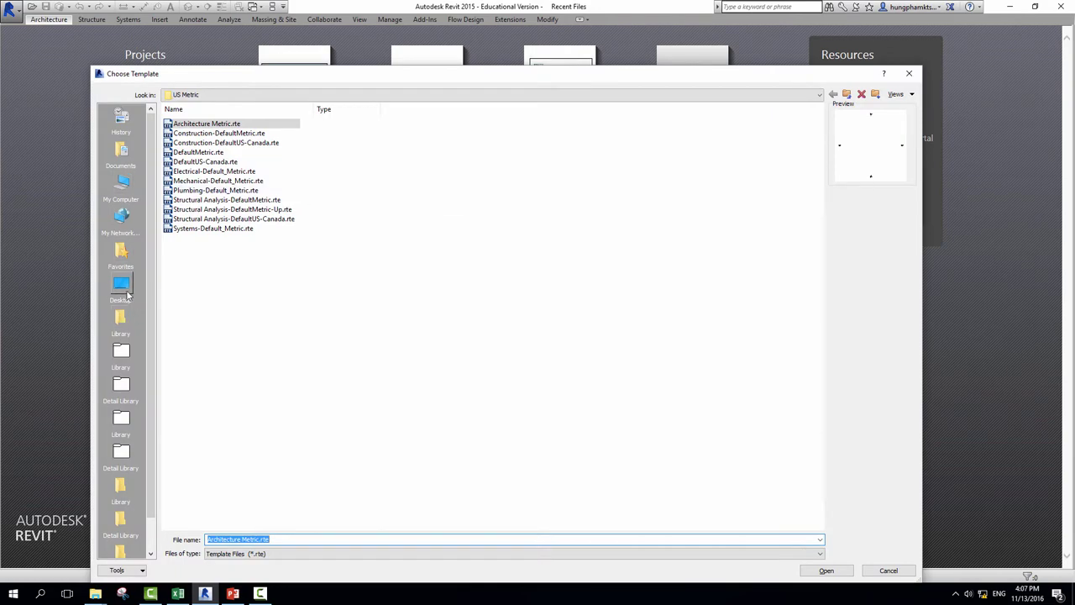
click(120, 286)
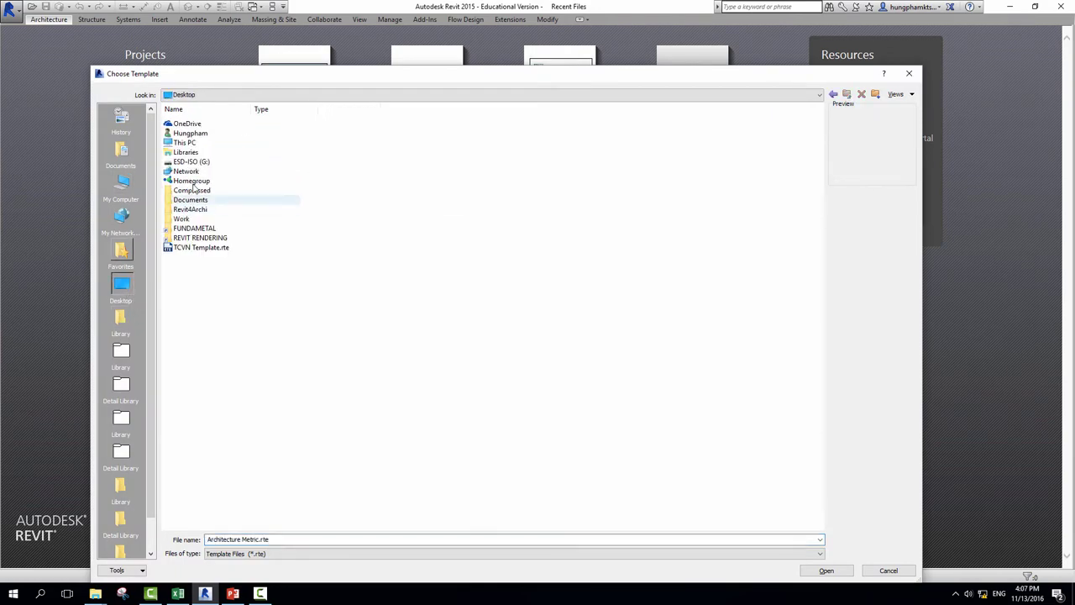
click(198, 248)
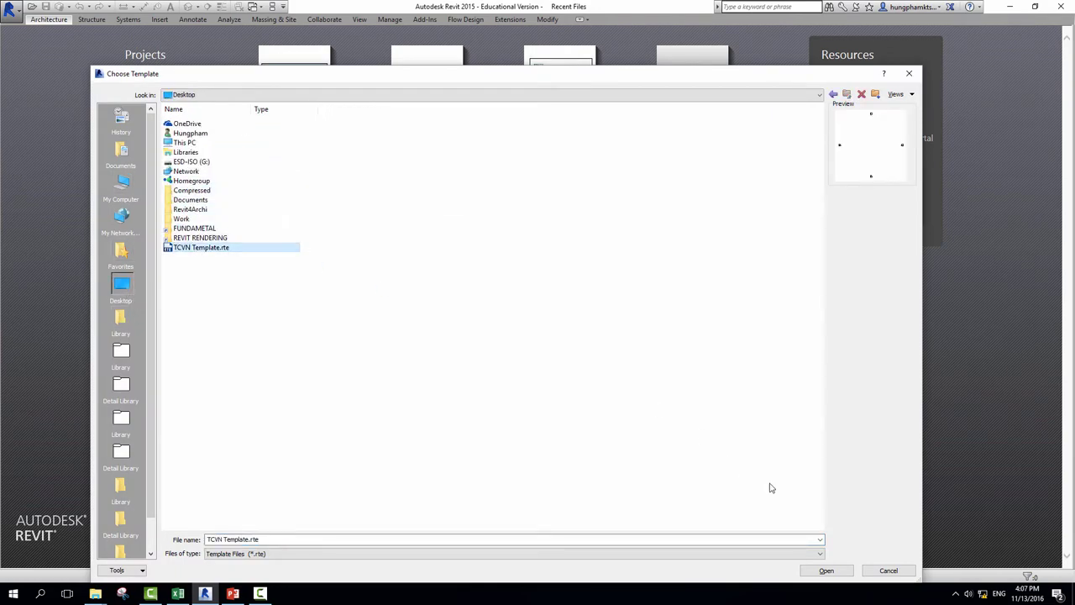
click(832, 570)
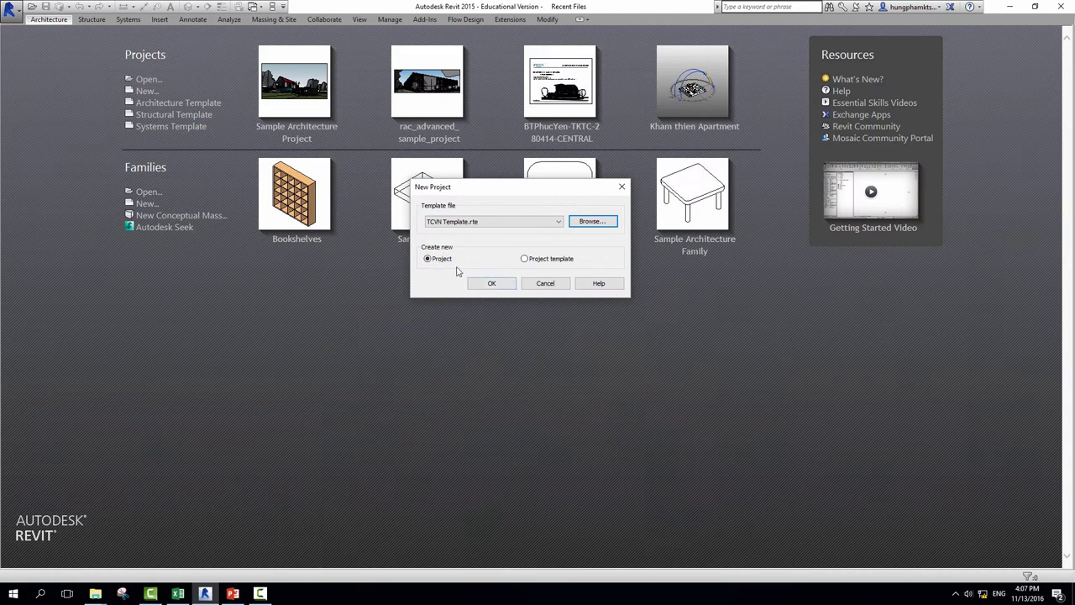
click(491, 284)
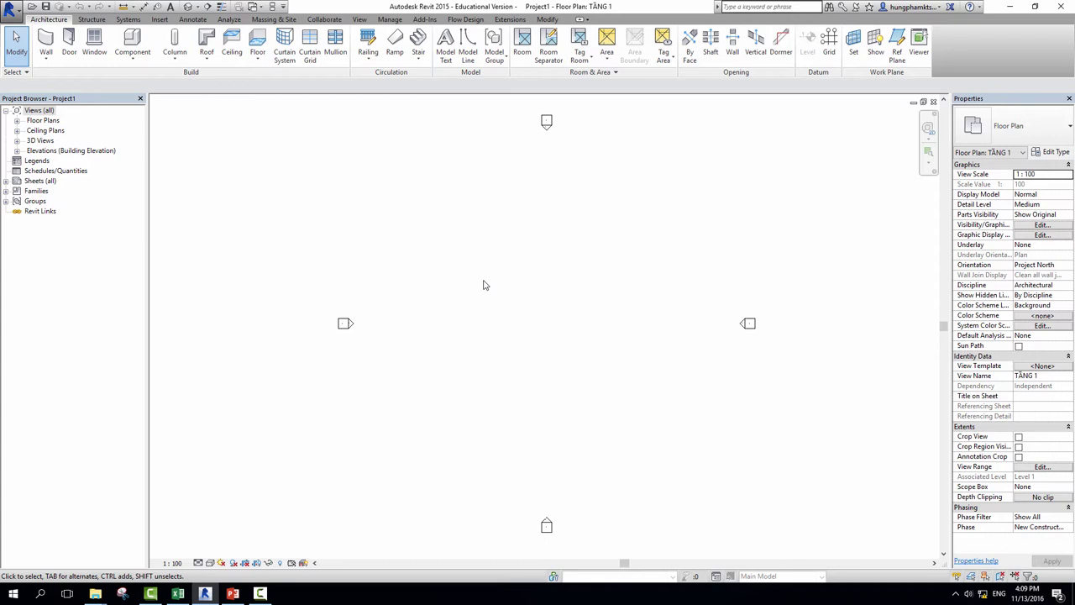
Switch the ribbon to the Manage tools
click(391, 21)
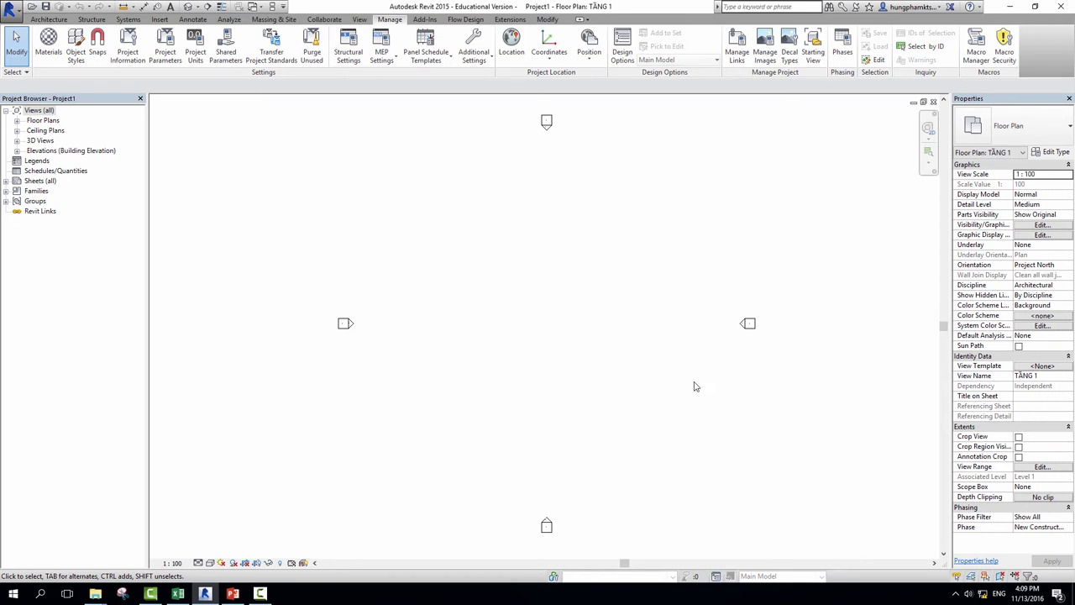
Open the Design Options manager and move its dialog up beside the floor plan
click(622, 64)
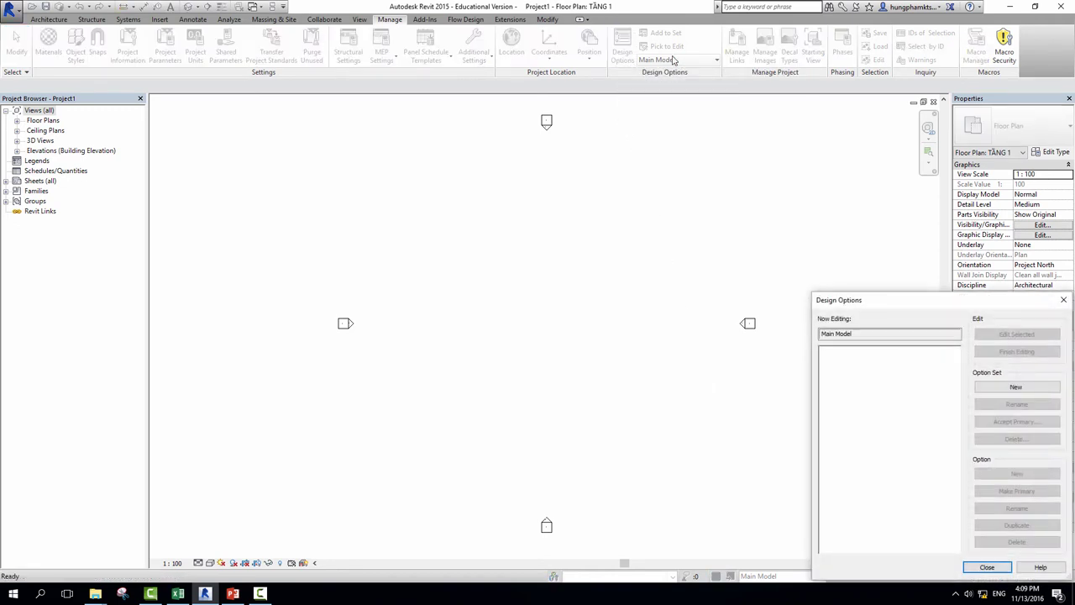
mouse_move(881, 301)
mouse_down()
mouse_move(700, 135)
mouse_move(729, 126)
mouse_up()
drag(806, 126, 802, 105)
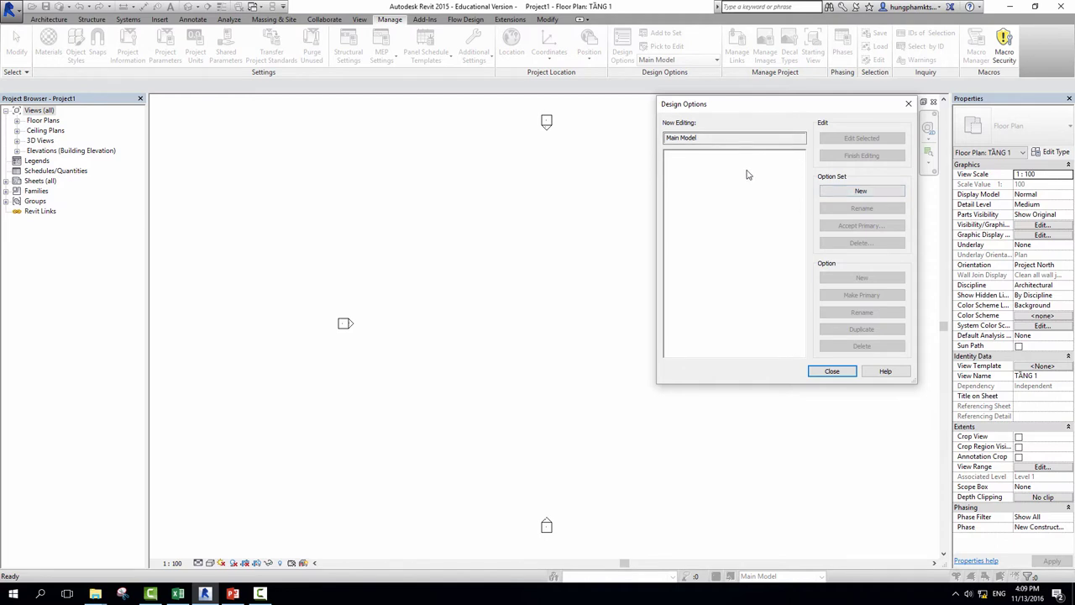
drag(721, 139, 663, 148)
Create a new option set and rename Option Set 1 to 'PHƯƠNG ÁN CHUNG CƯ'
click(871, 195)
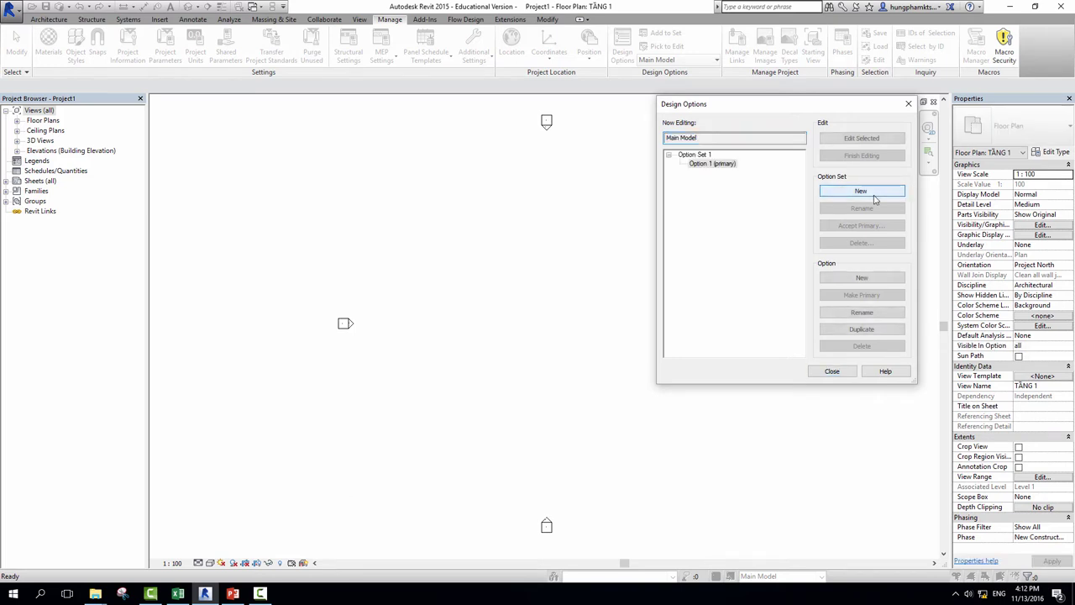
click(701, 165)
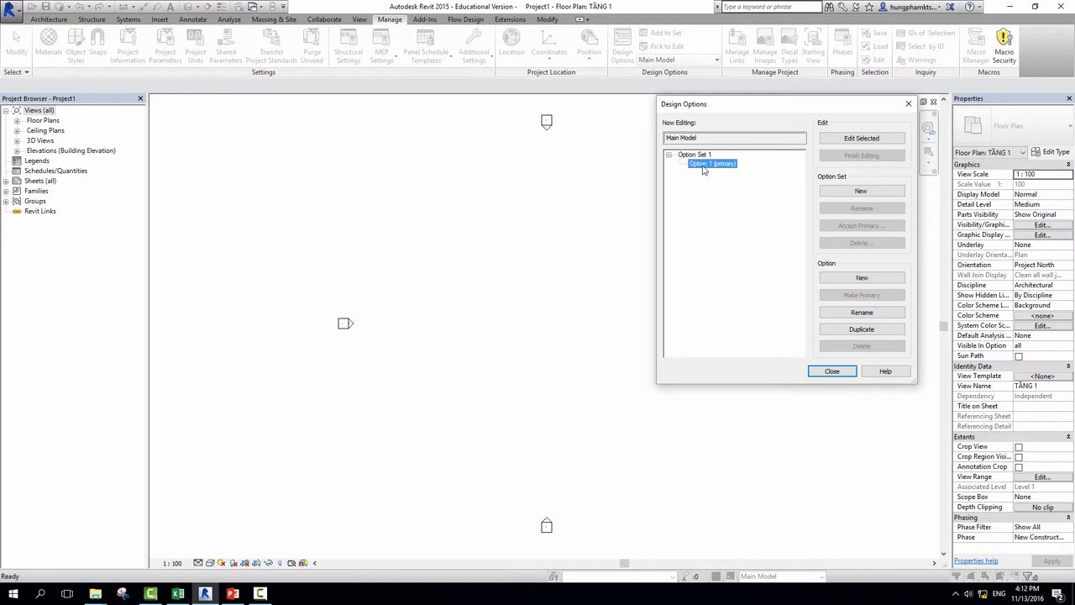
click(693, 157)
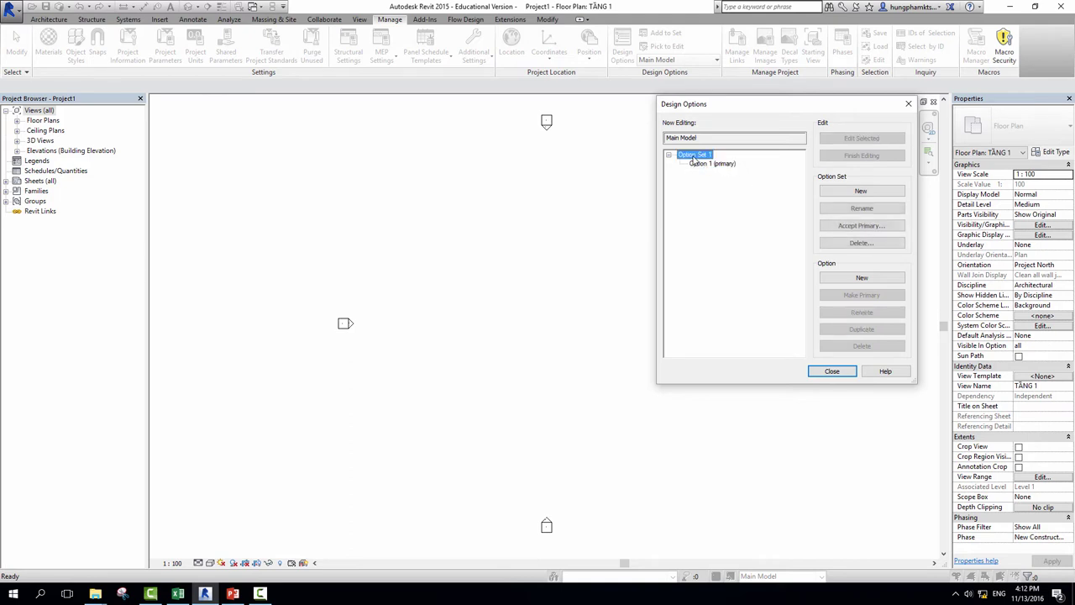
click(862, 210)
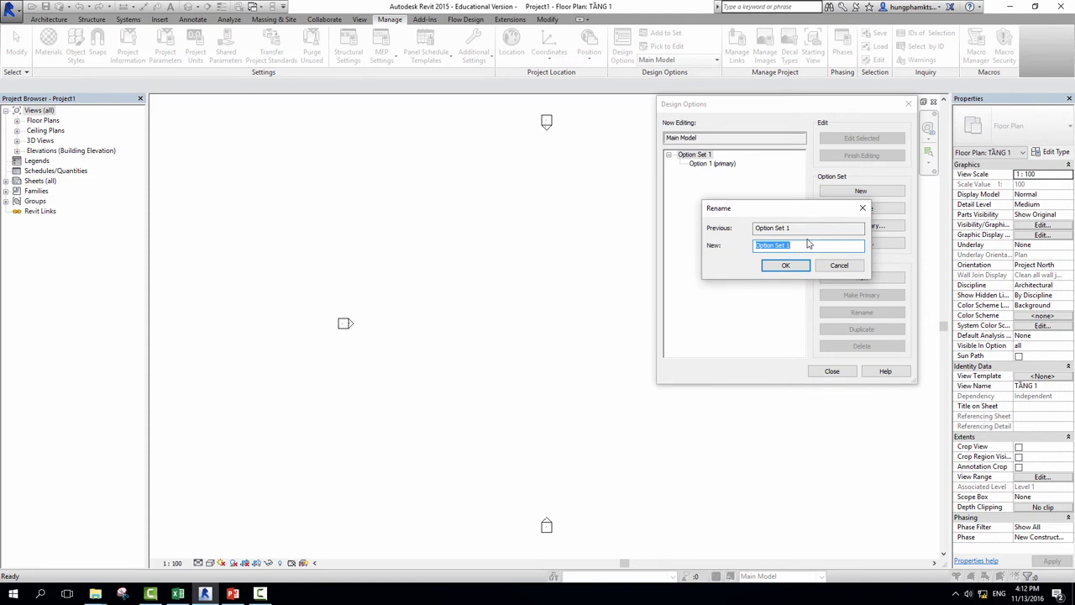
text(p)
text(PHƯƠNG)
text( ÁN)
text( CHUNG CƯ)
click(784, 265)
click(723, 158)
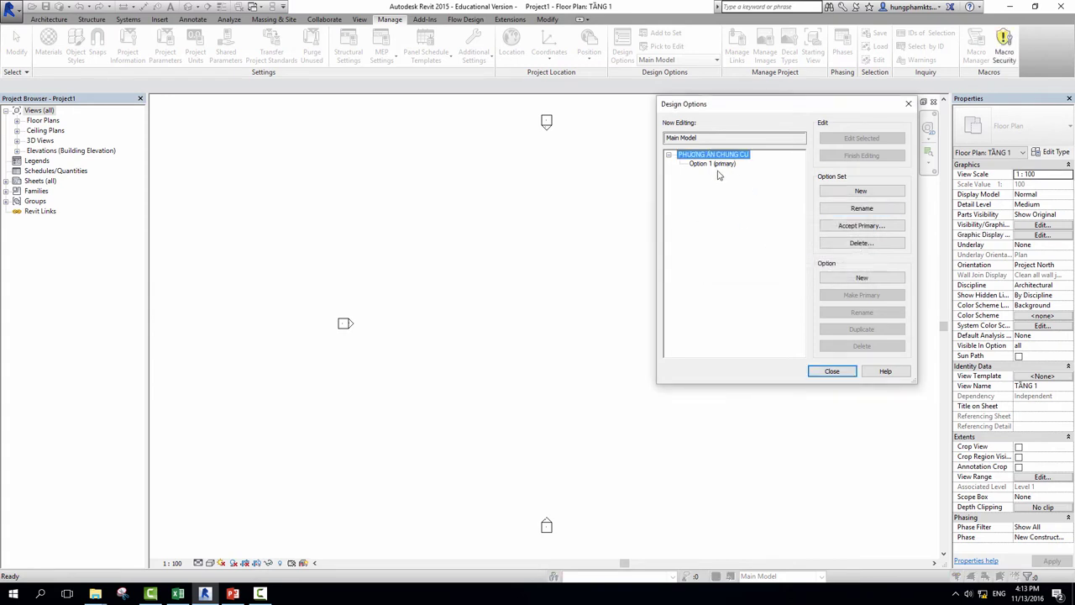
click(712, 167)
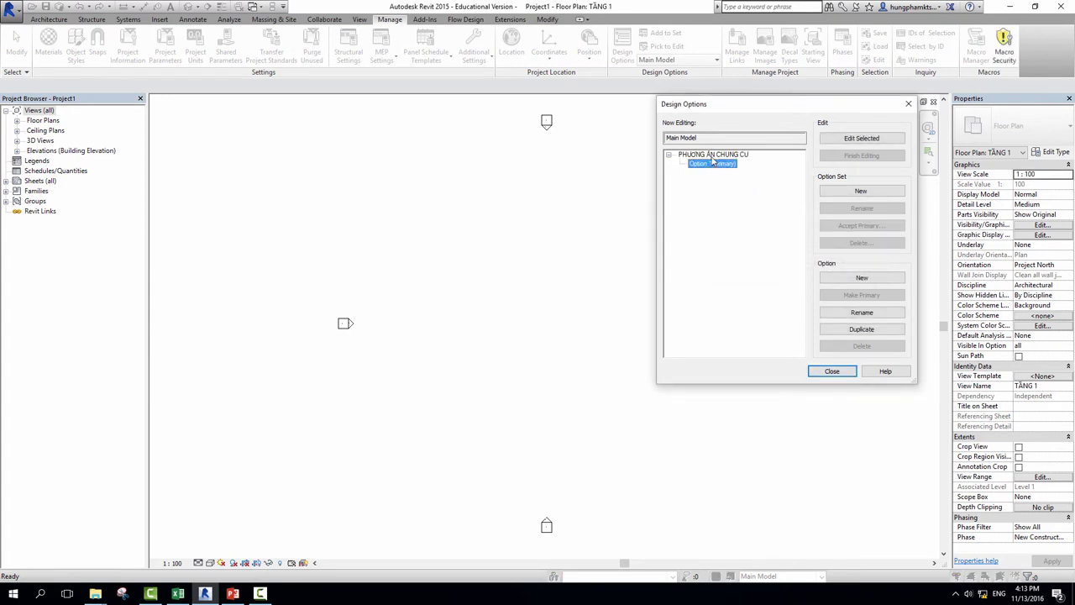
Add a second option set named 'PHƯƠNG ÁN KHỐI THƯƠNG MẠI'
click(714, 159)
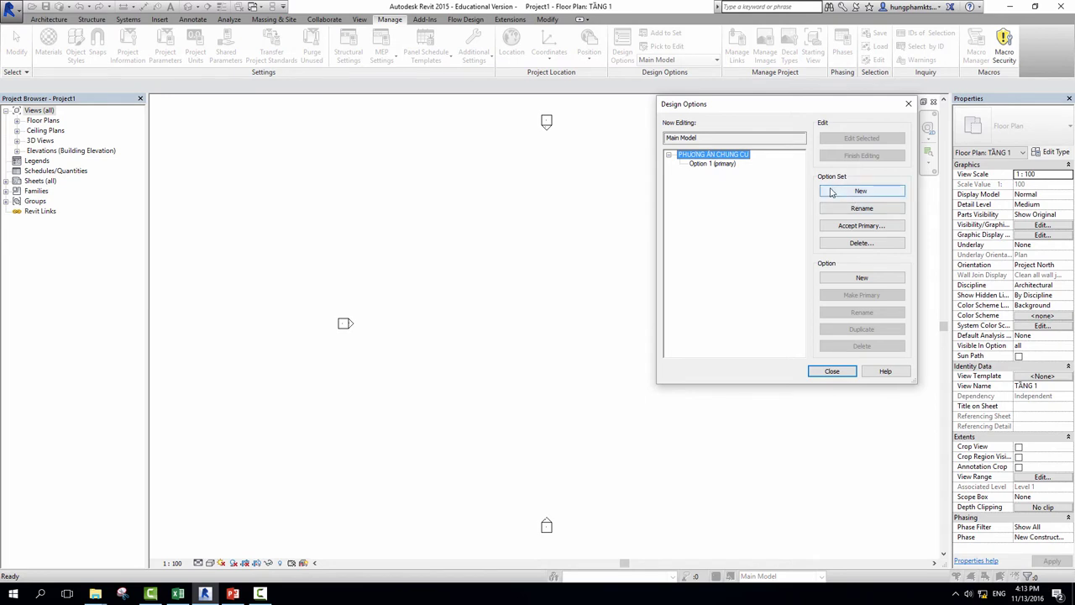
click(832, 192)
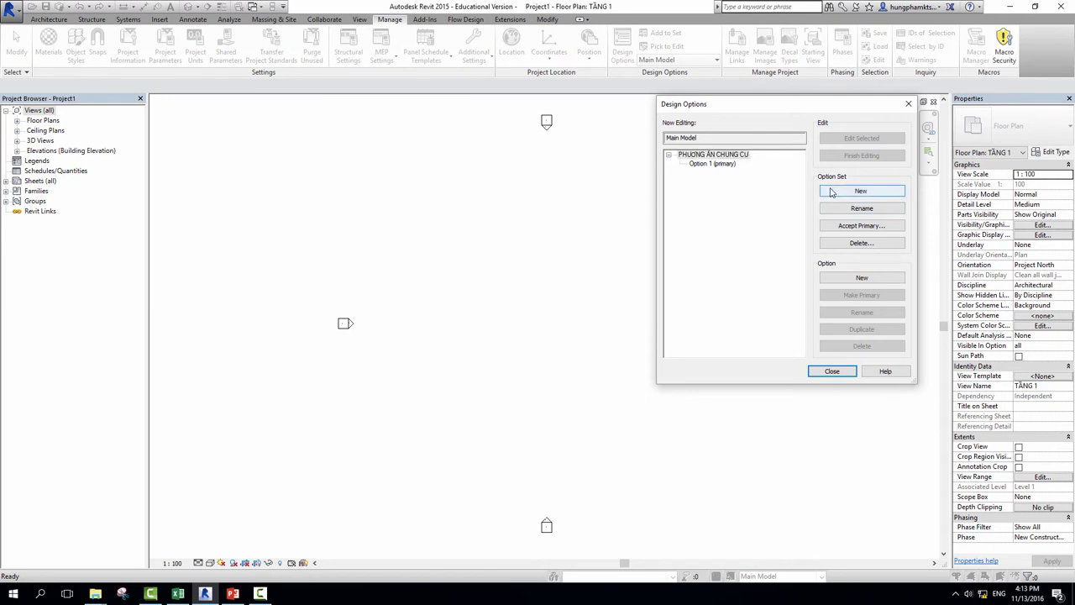
click(697, 173)
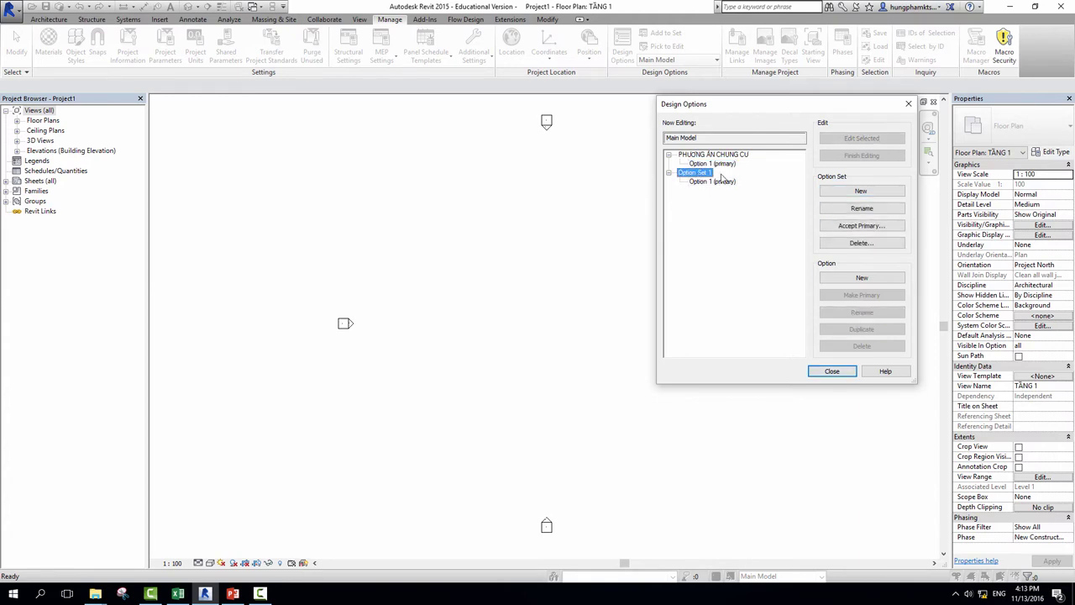
click(855, 210)
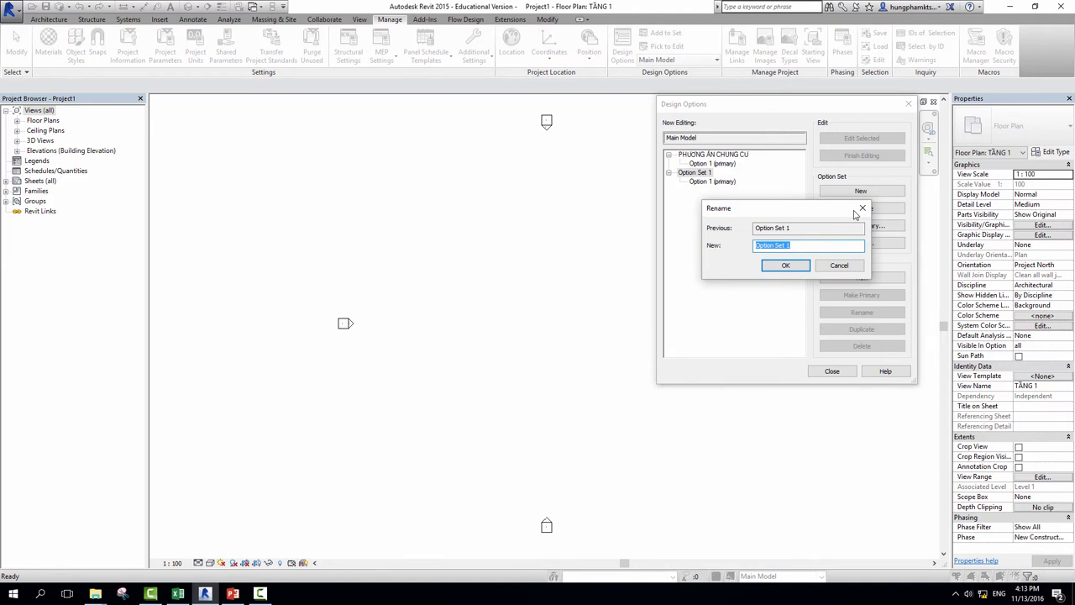
text(OH)
key(BackSpace)
key(BackSpace)
text(PHƯ)
text(ƠNG ÁN )
text(KHỐI THƯ)
text(ƠNG MẠI)
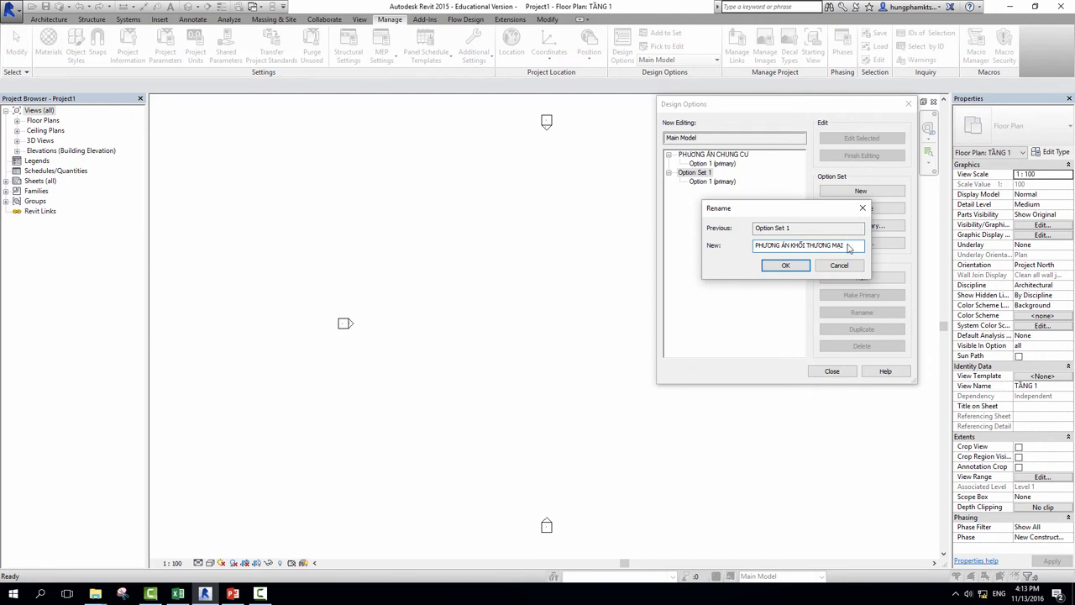
click(788, 265)
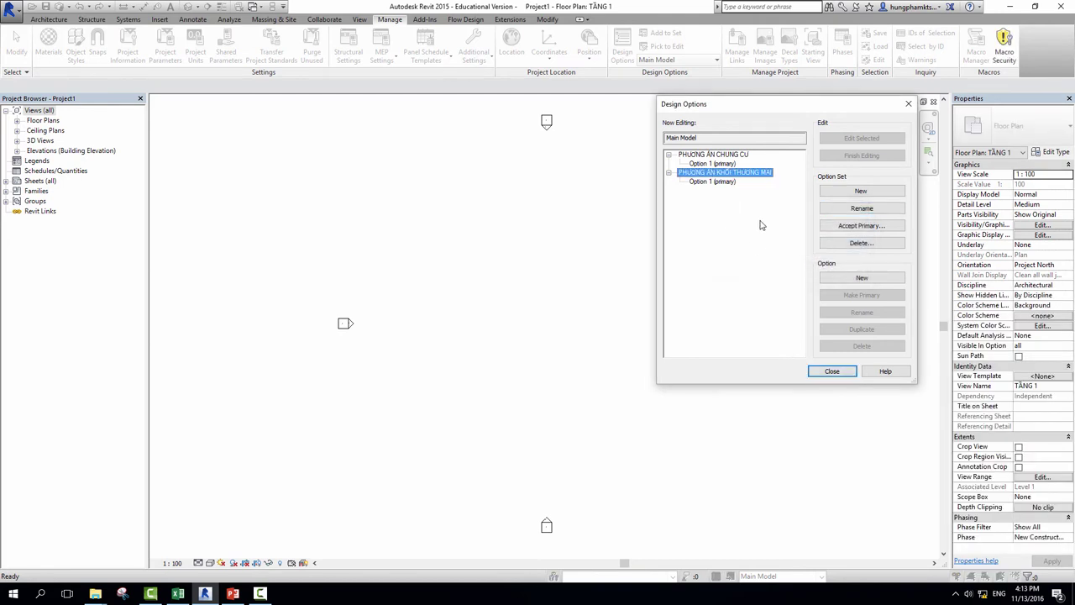
click(721, 156)
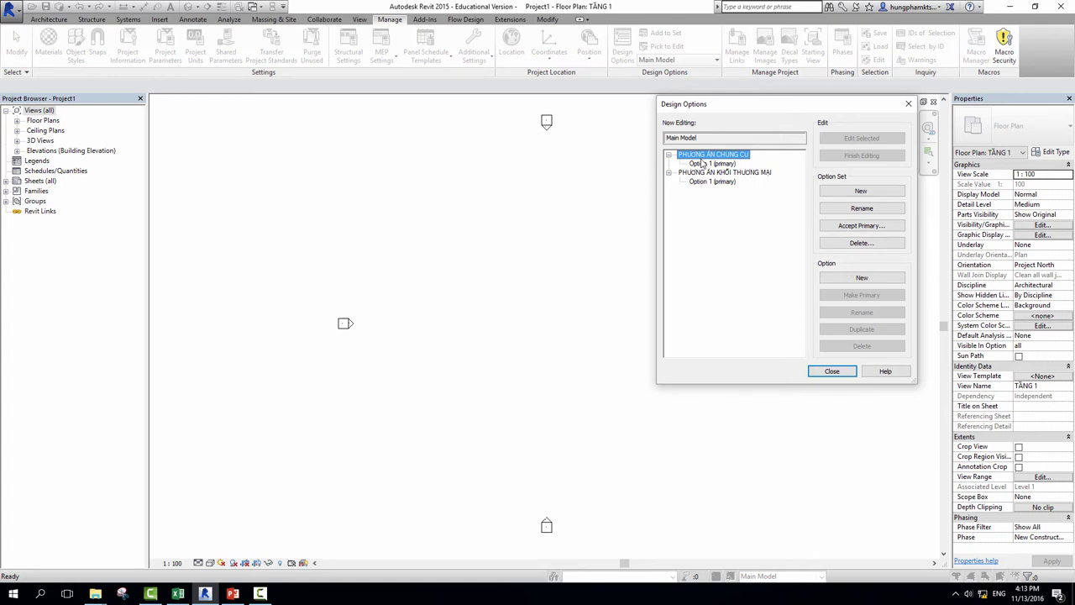
Add Option 2 to PHƯƠNG ÁN CHUNG CƯ and rename Option 1 to 'PHƯƠNG ÁN 1'
click(857, 279)
click(710, 164)
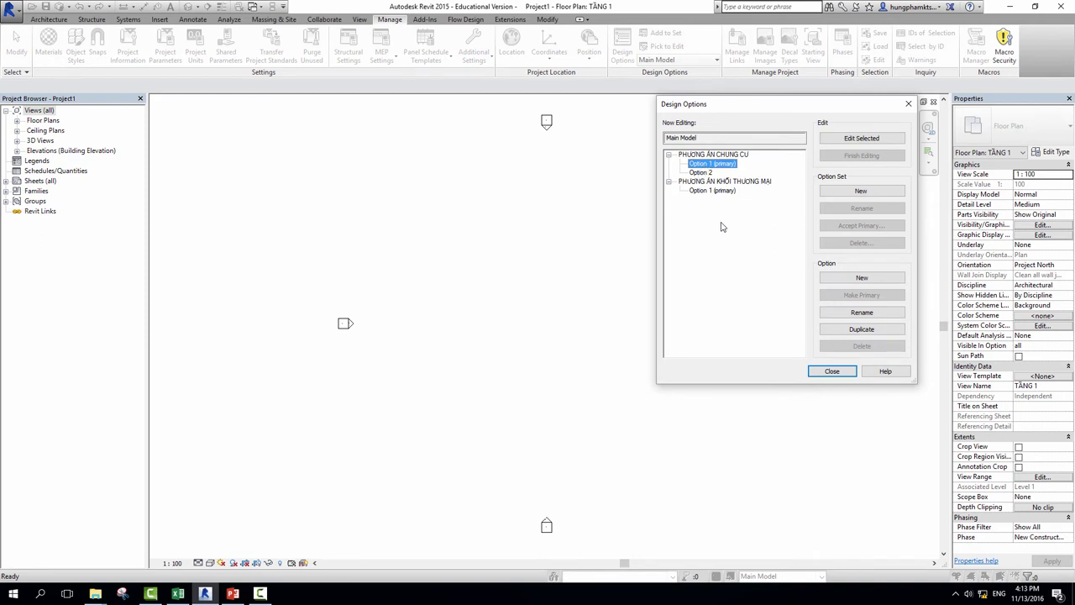
click(862, 311)
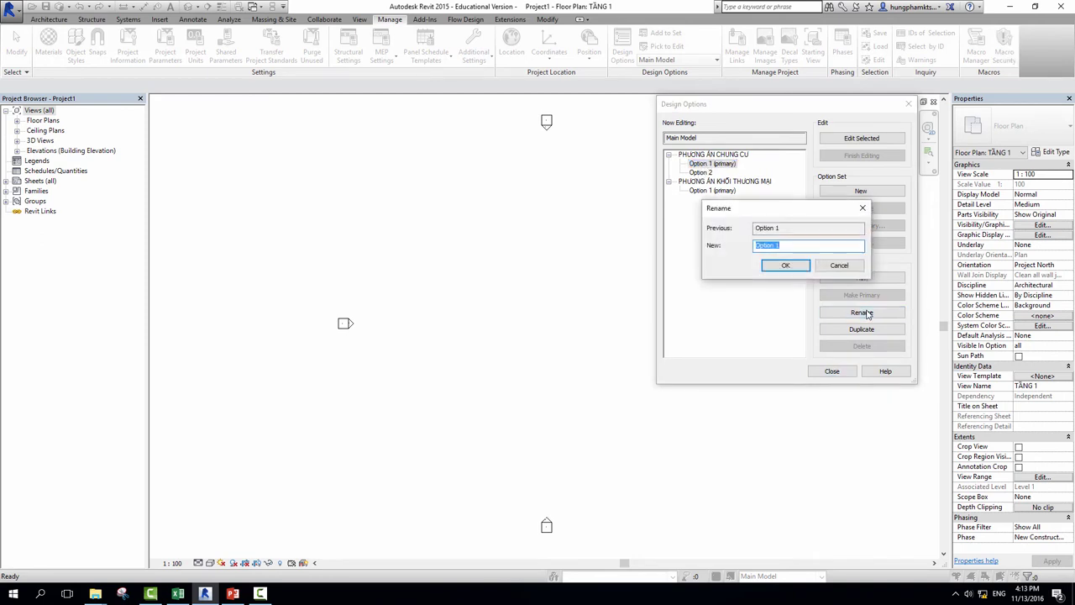
text(OH)
key(BackSpace)
key(BackSpace)
key(BackSpace)
text(P)
text(HƯƠN)
click(787, 266)
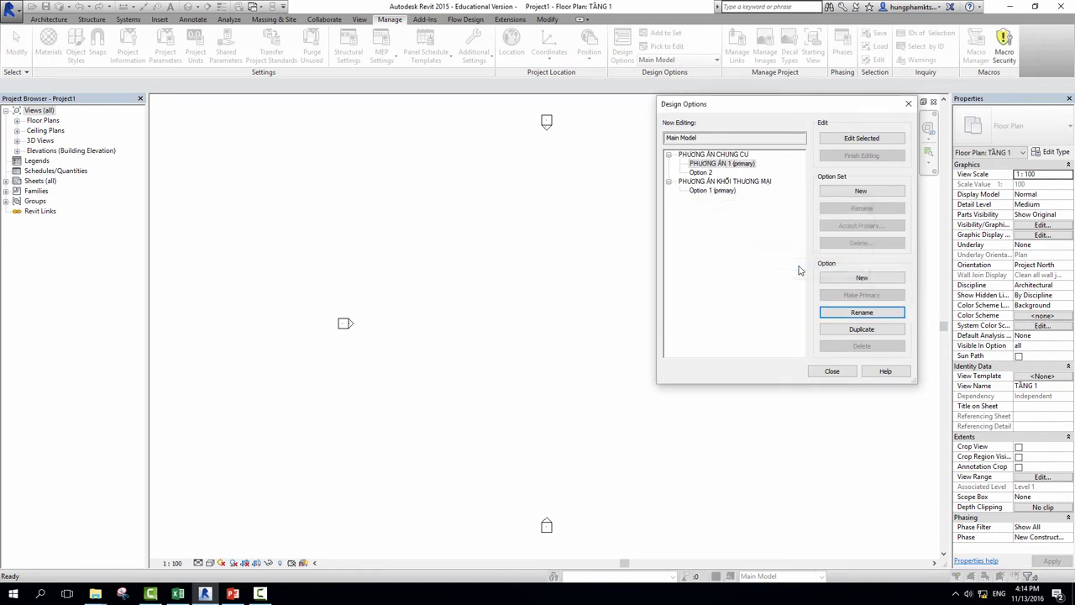
Rename Option 2 to 'PHƯƠNG ÁN 2'
click(701, 172)
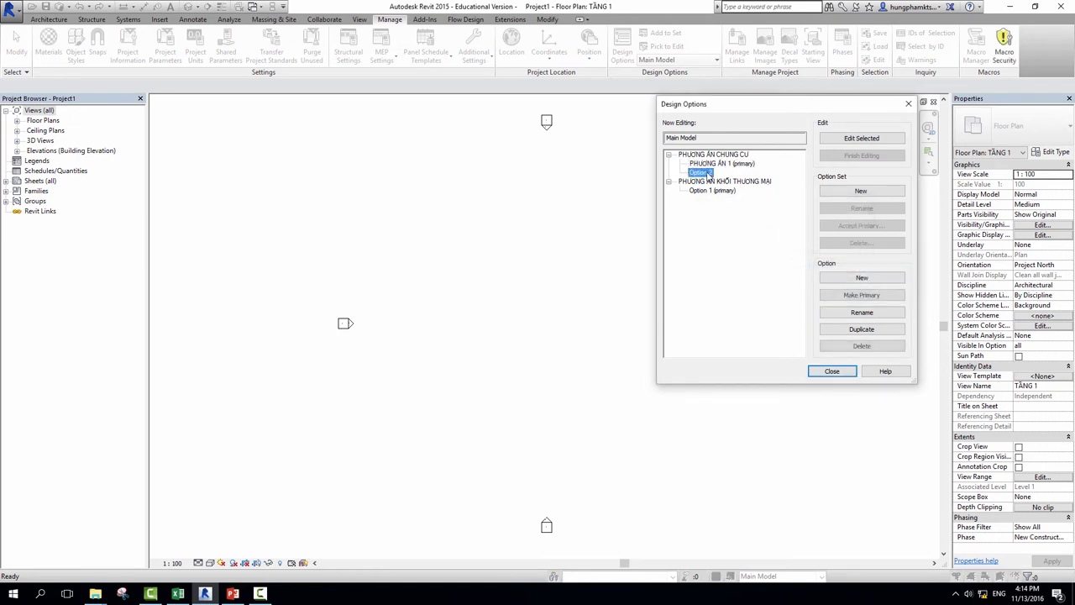
click(862, 313)
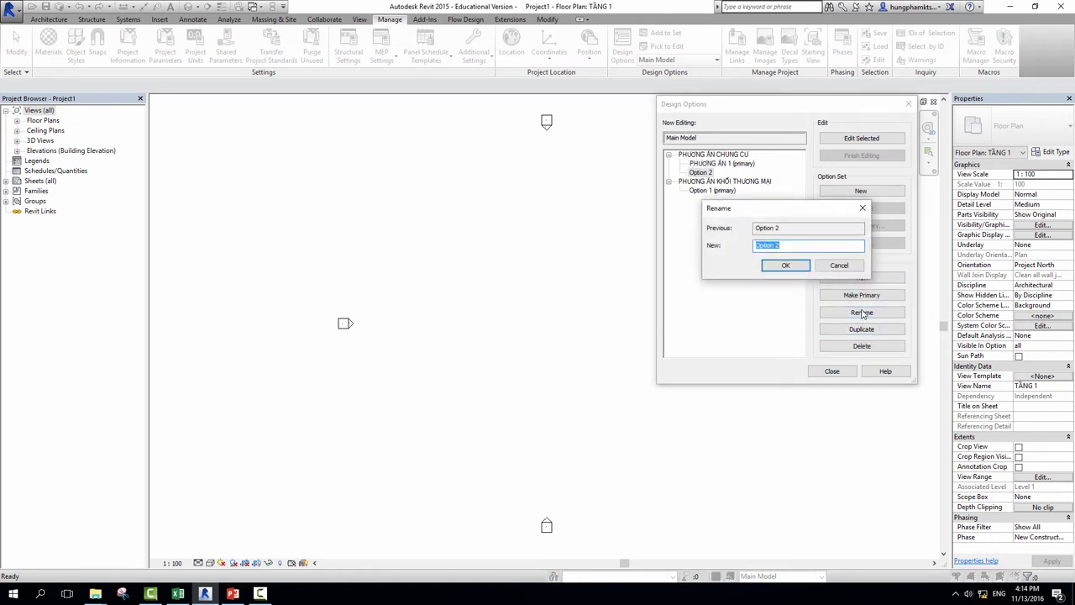
text(PHƯƠNG ÁN)
click(789, 265)
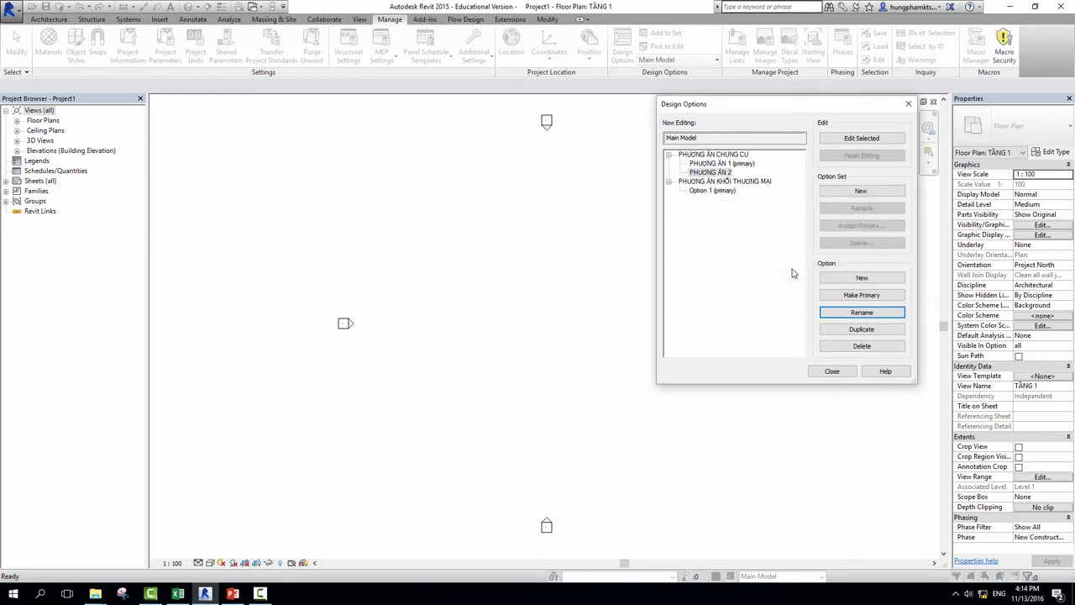
click(717, 181)
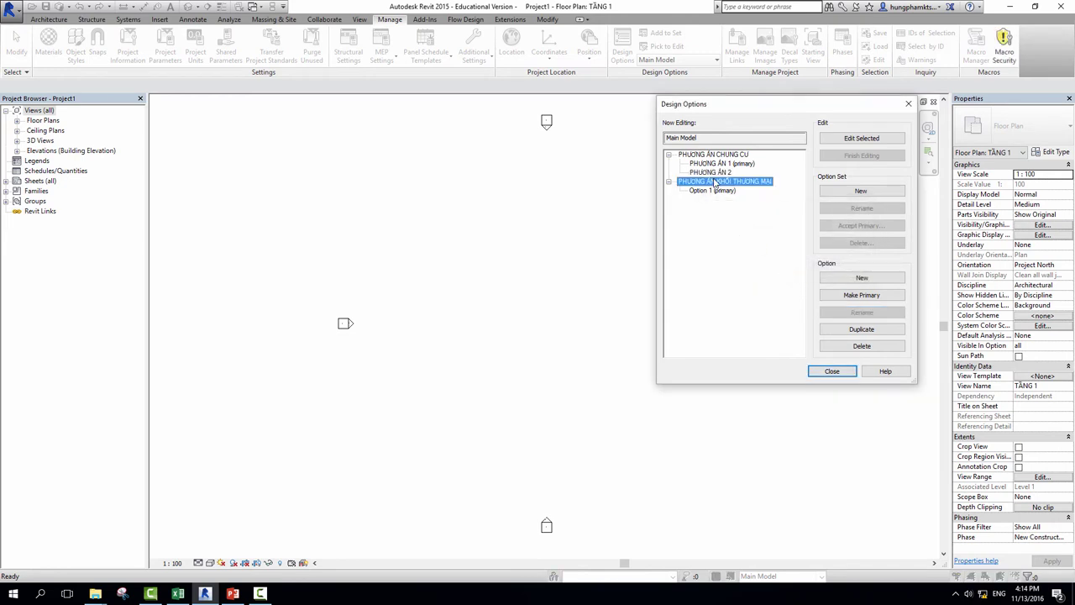
click(857, 279)
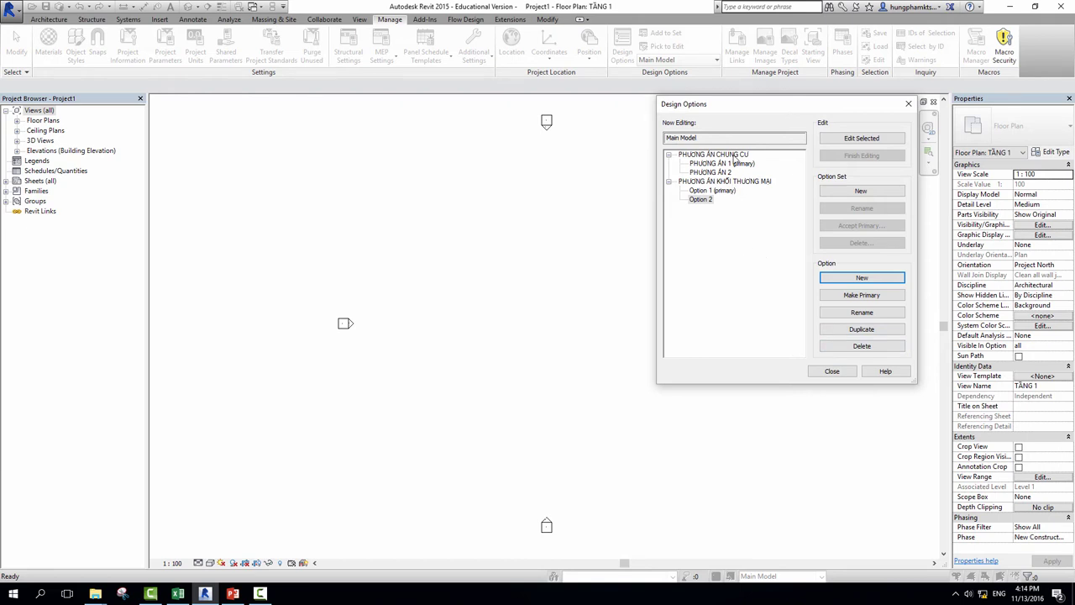
click(724, 181)
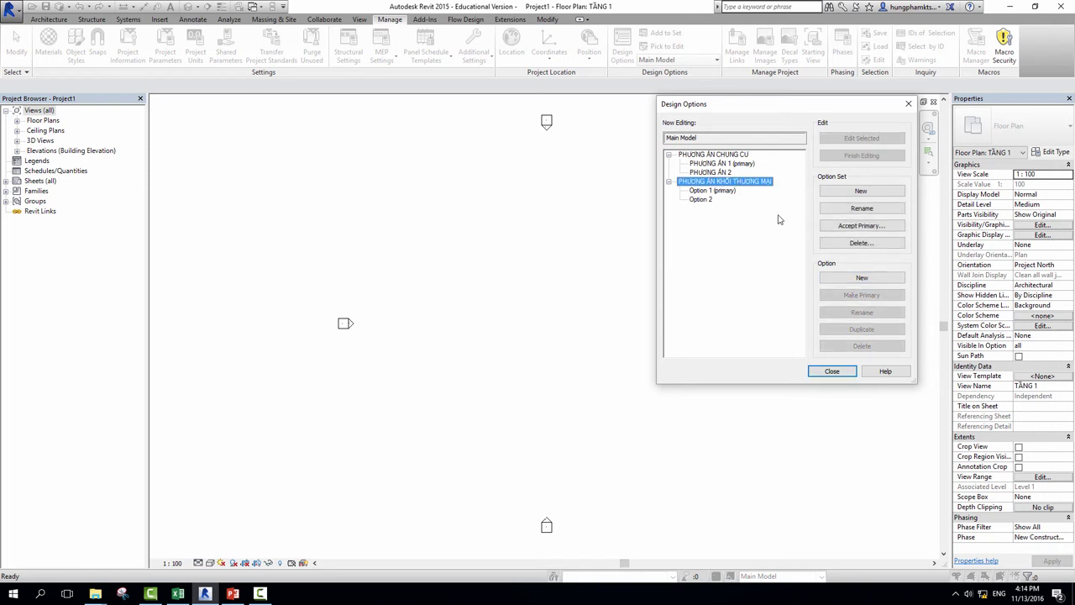
click(706, 199)
click(865, 345)
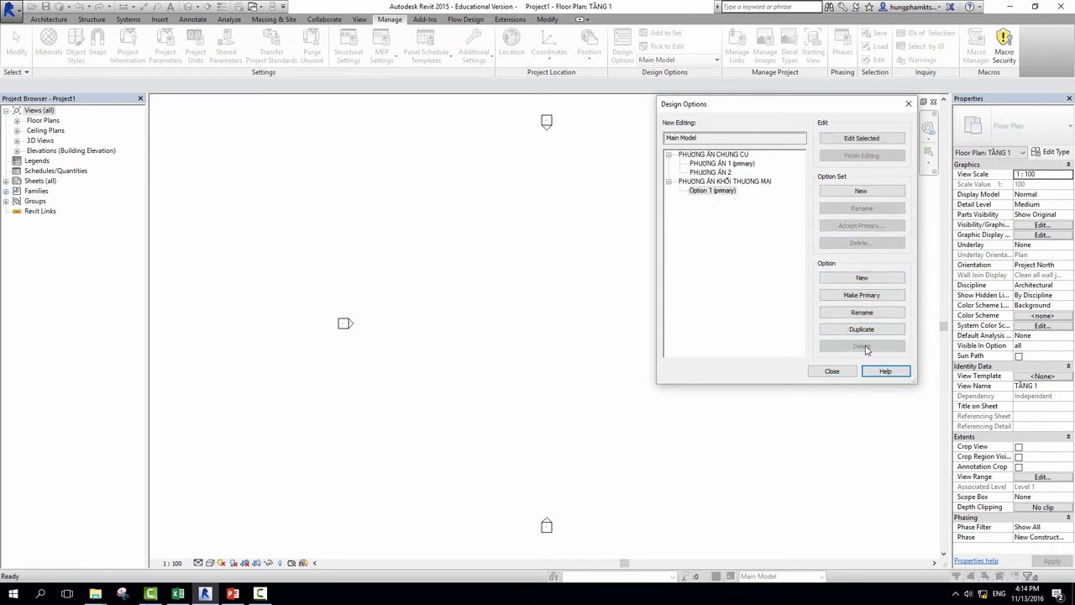
click(711, 191)
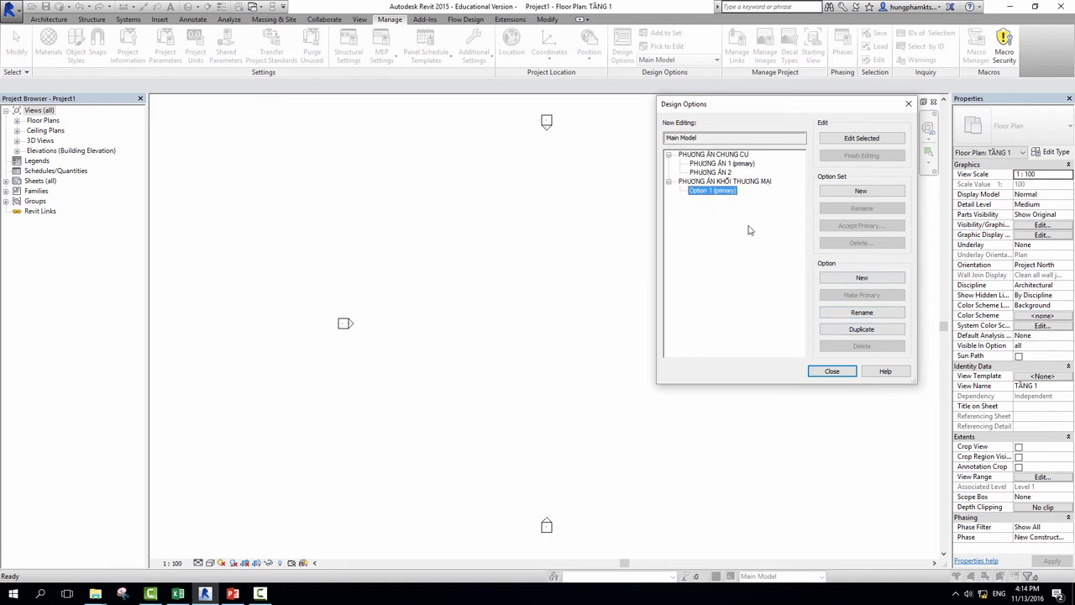
click(751, 183)
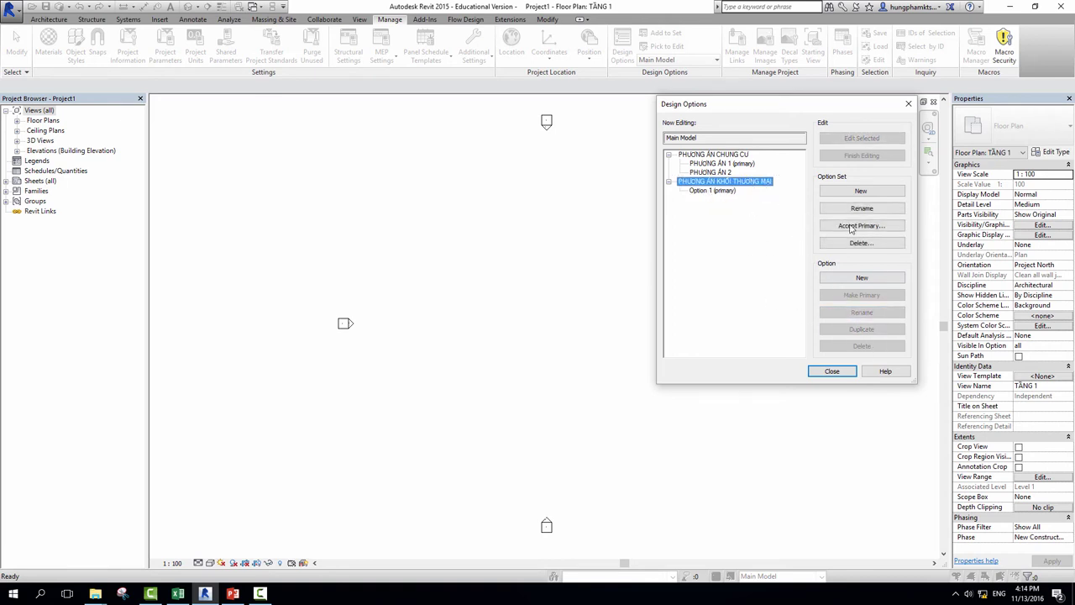
Delete the PHƯƠNG ÁN KHỐI THƯƠNG MẠI set with its elements and close Design Options
click(865, 242)
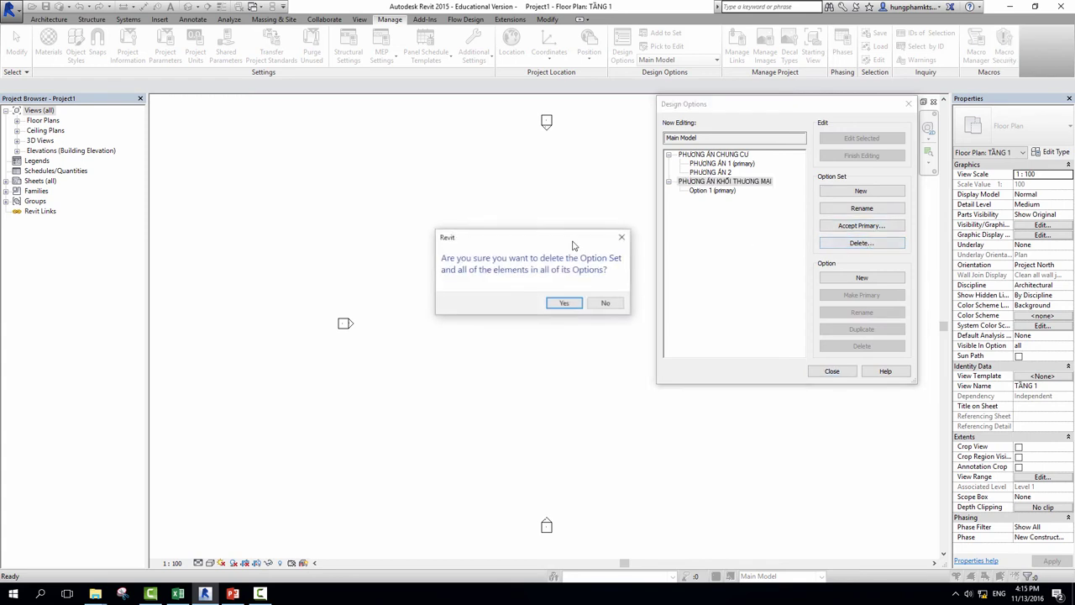
click(576, 304)
click(722, 164)
key(Up)
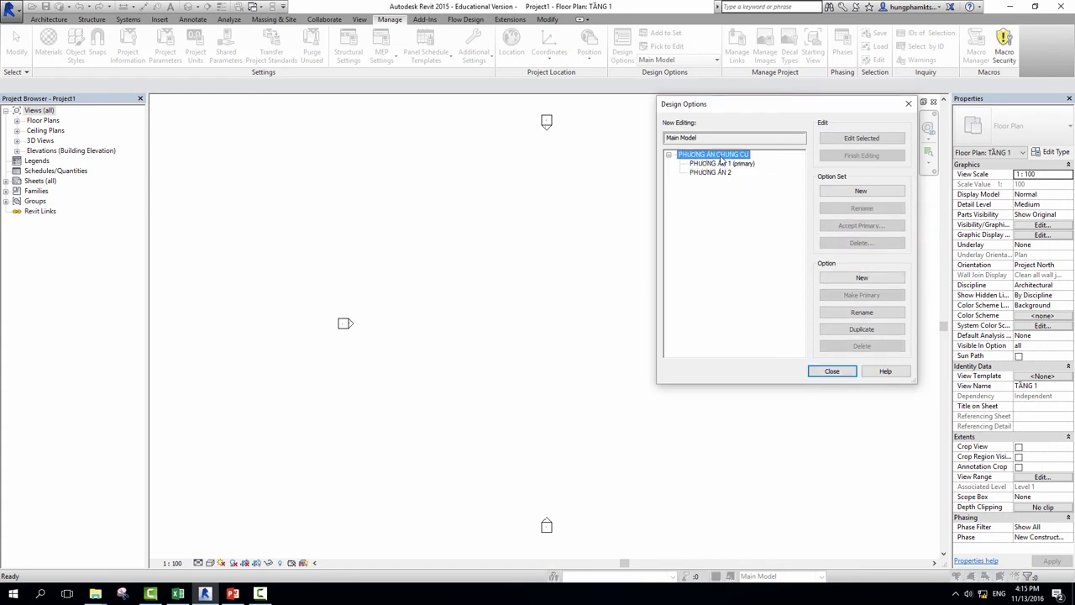
key(Down)
key(Down)
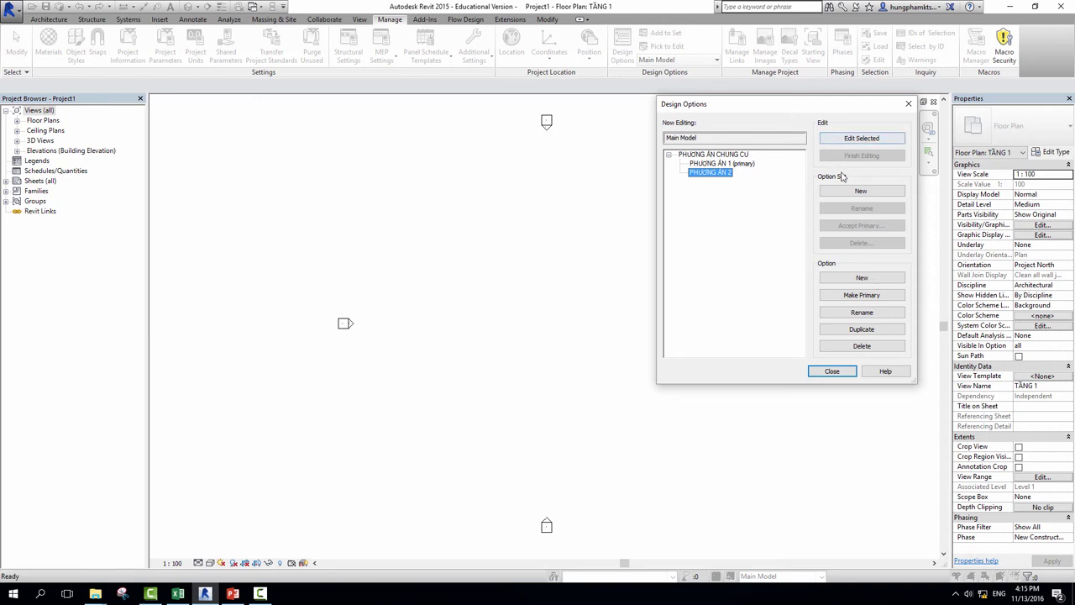
click(831, 372)
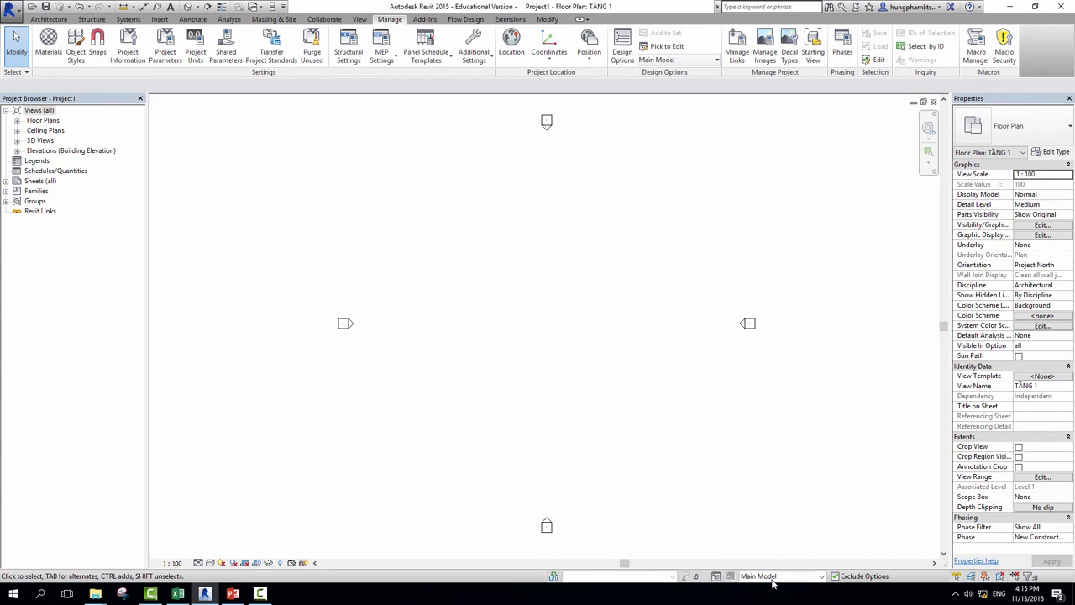
click(773, 577)
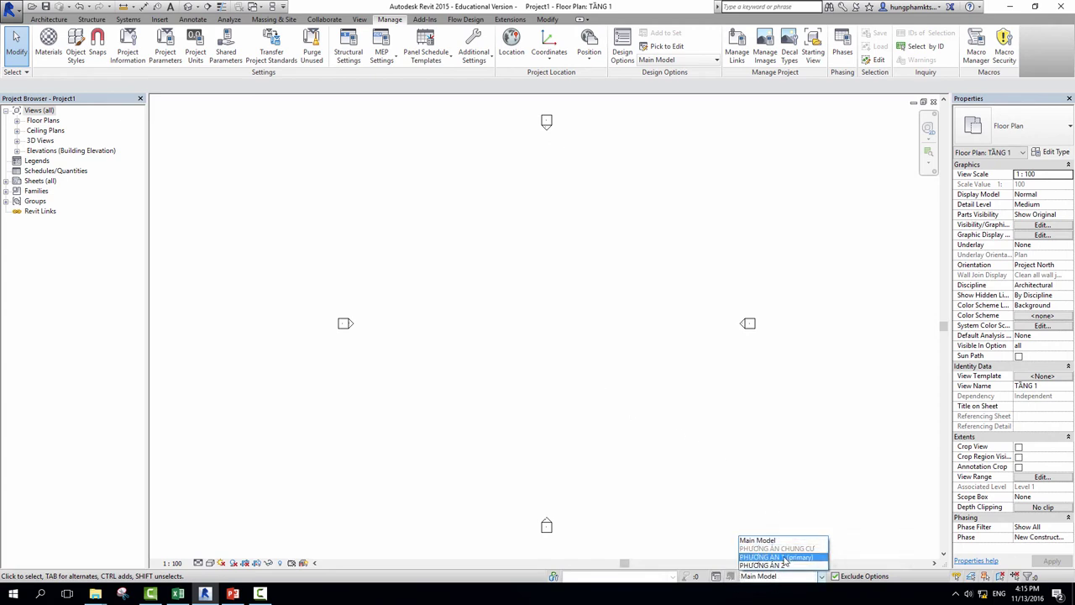
click(782, 559)
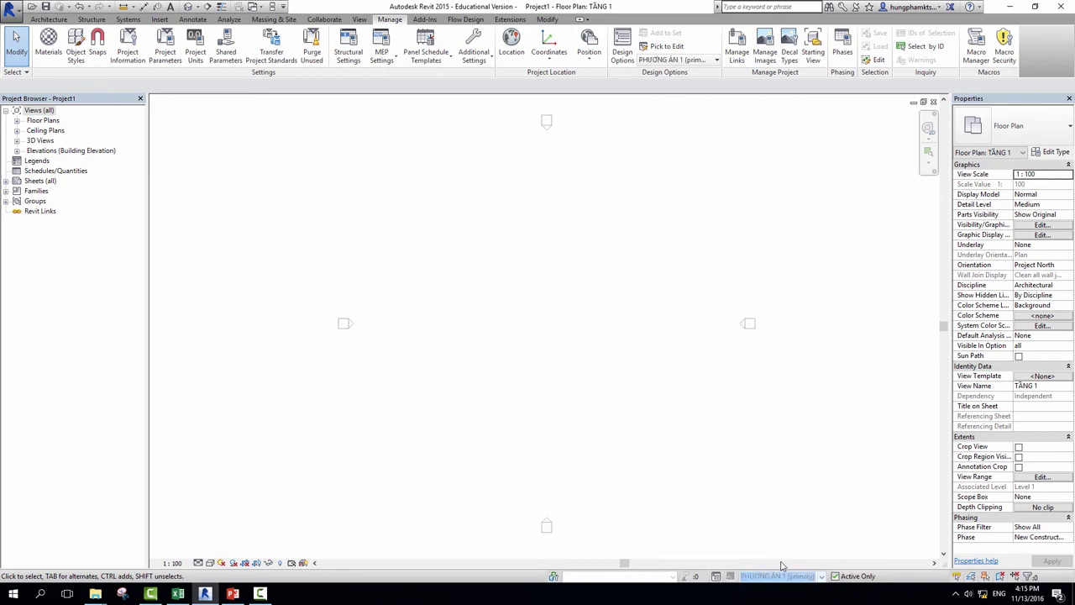
click(784, 578)
click(778, 566)
click(781, 576)
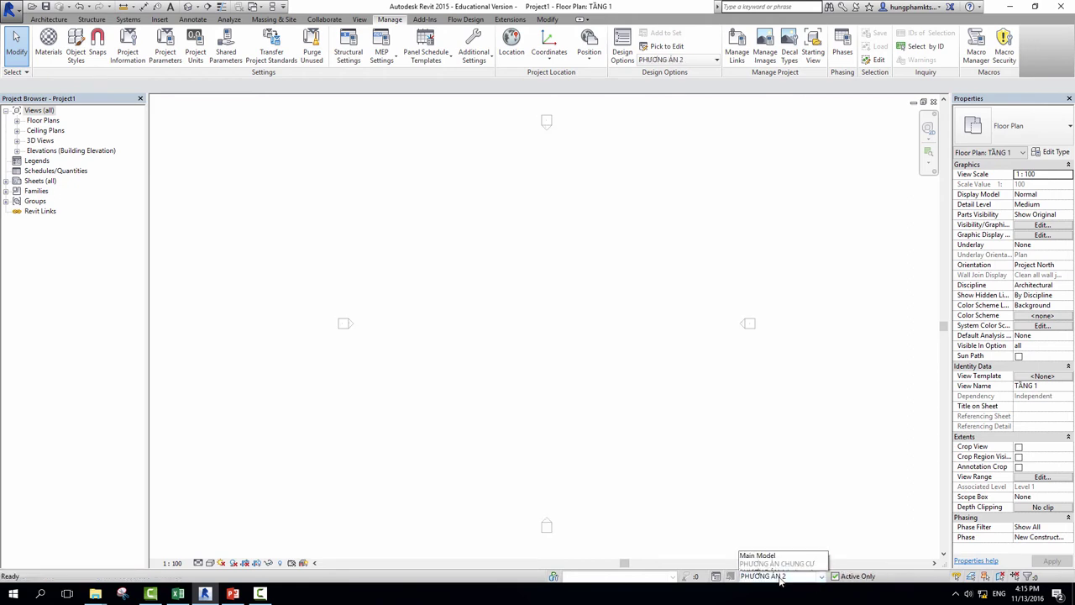
click(778, 566)
click(782, 576)
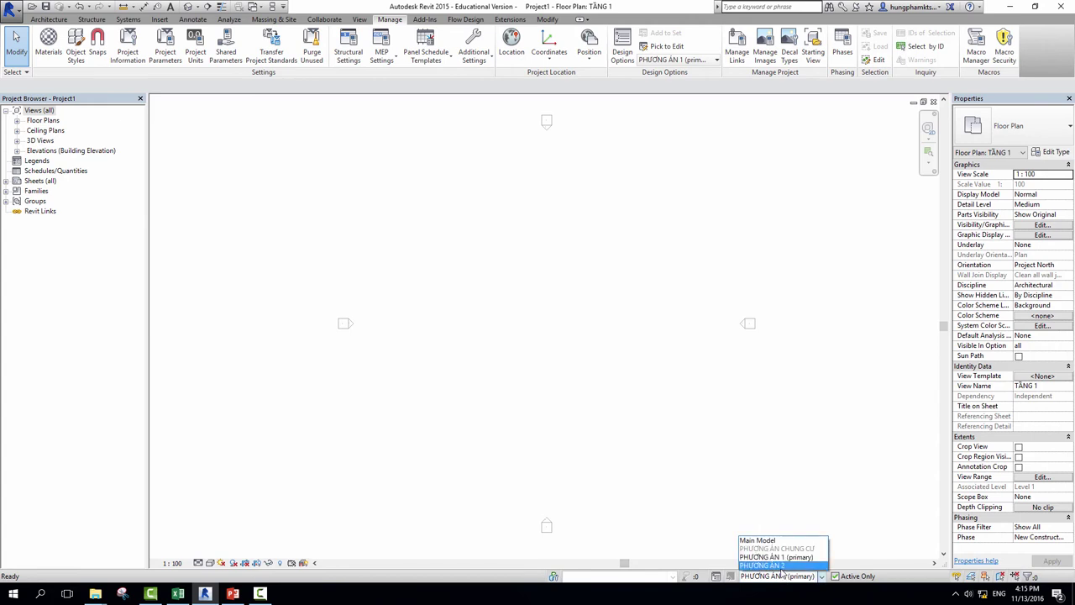
click(778, 566)
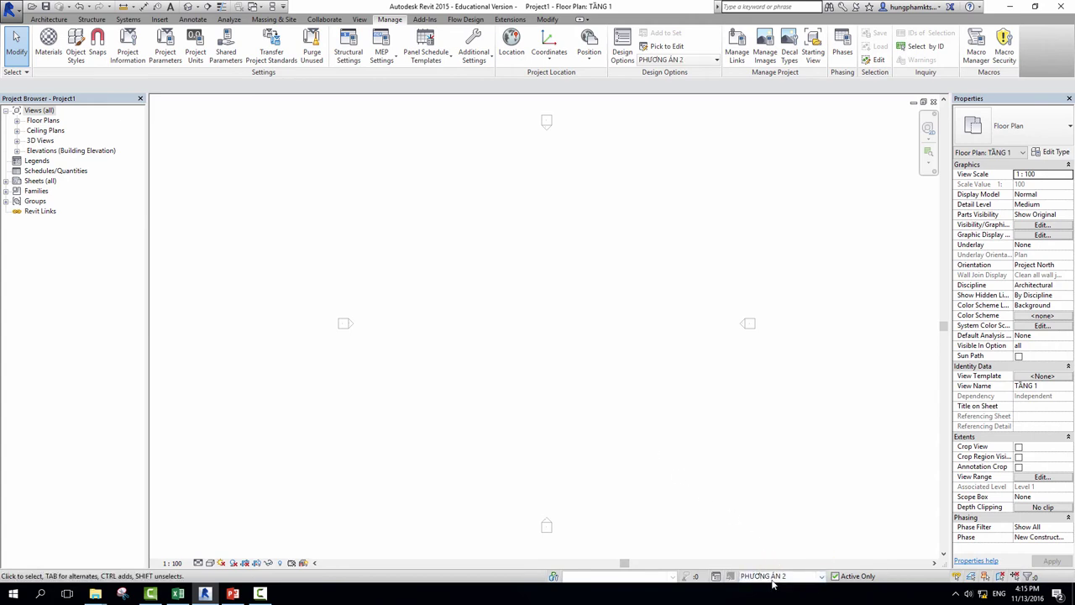
click(760, 577)
click(778, 542)
click(760, 576)
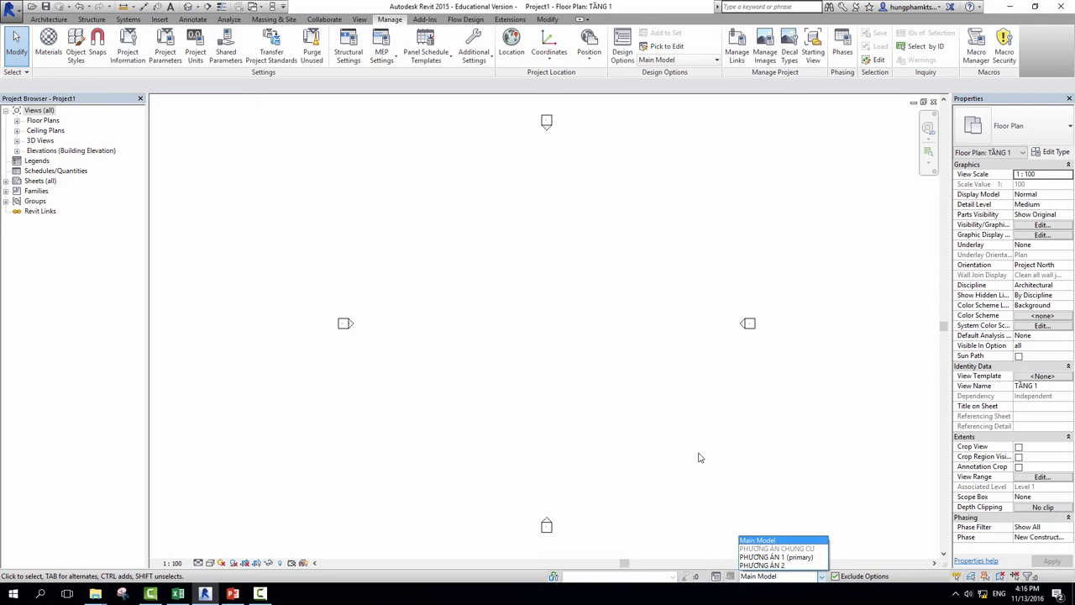
Keep Main Model active and bring up the Architecture wall, door and window tools
click(593, 338)
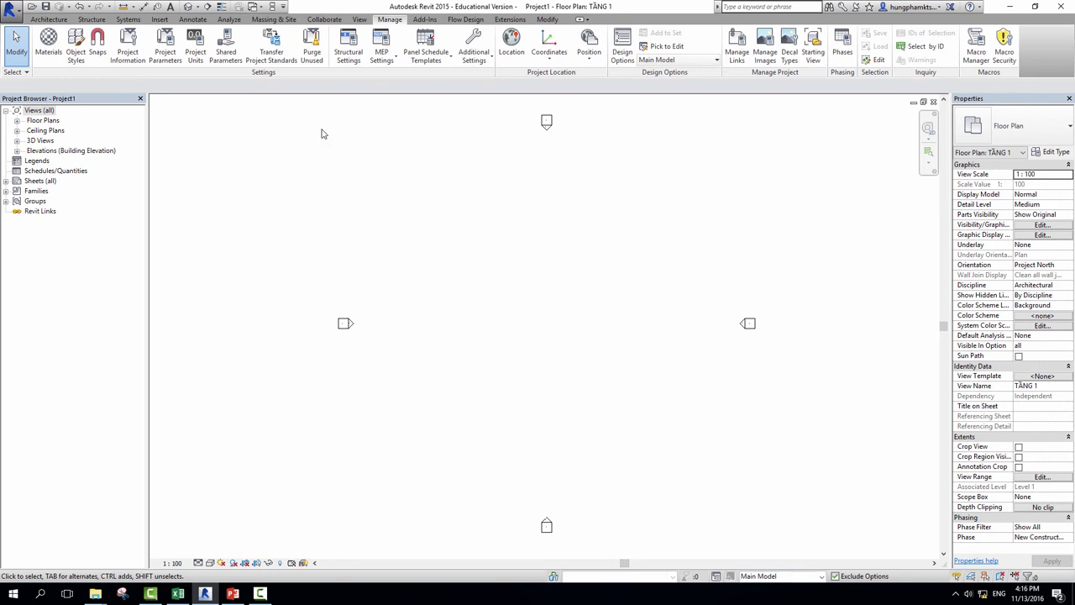
click(49, 20)
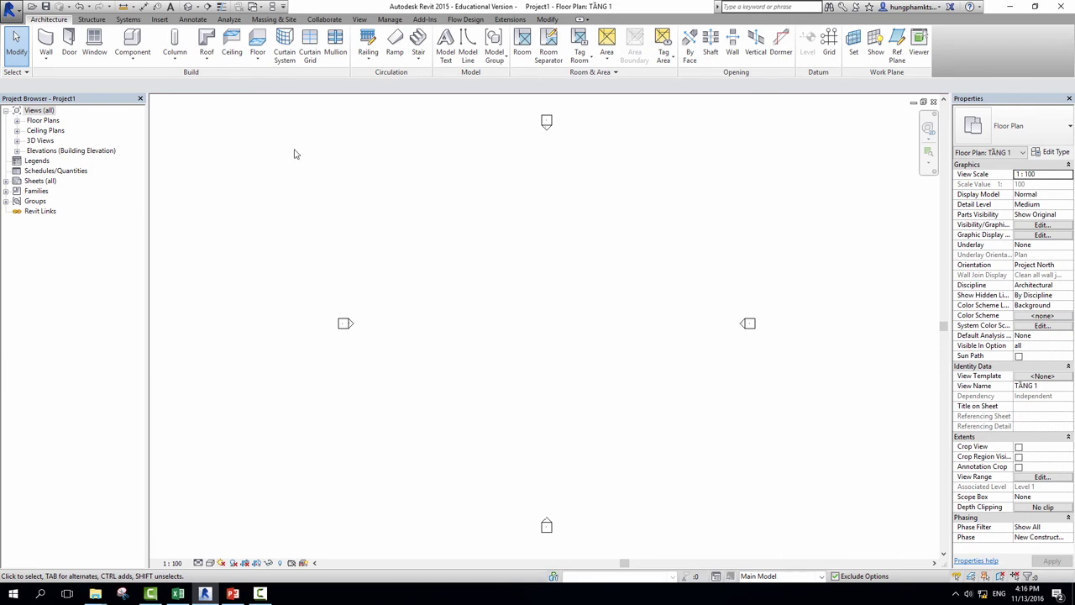
Keep Main Model as the active design option
click(765, 578)
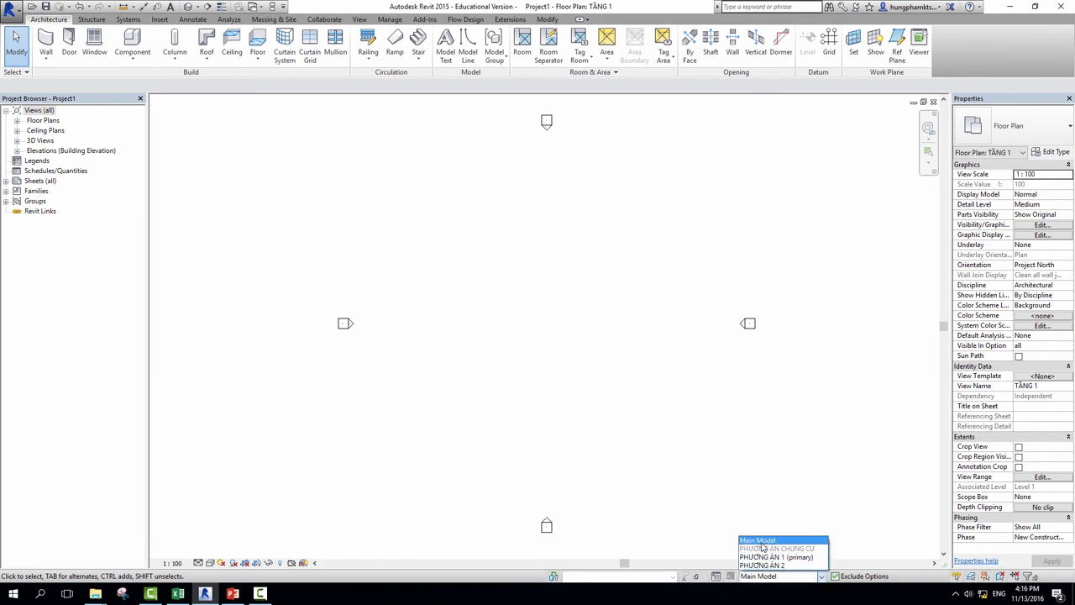
click(762, 548)
click(764, 576)
click(758, 540)
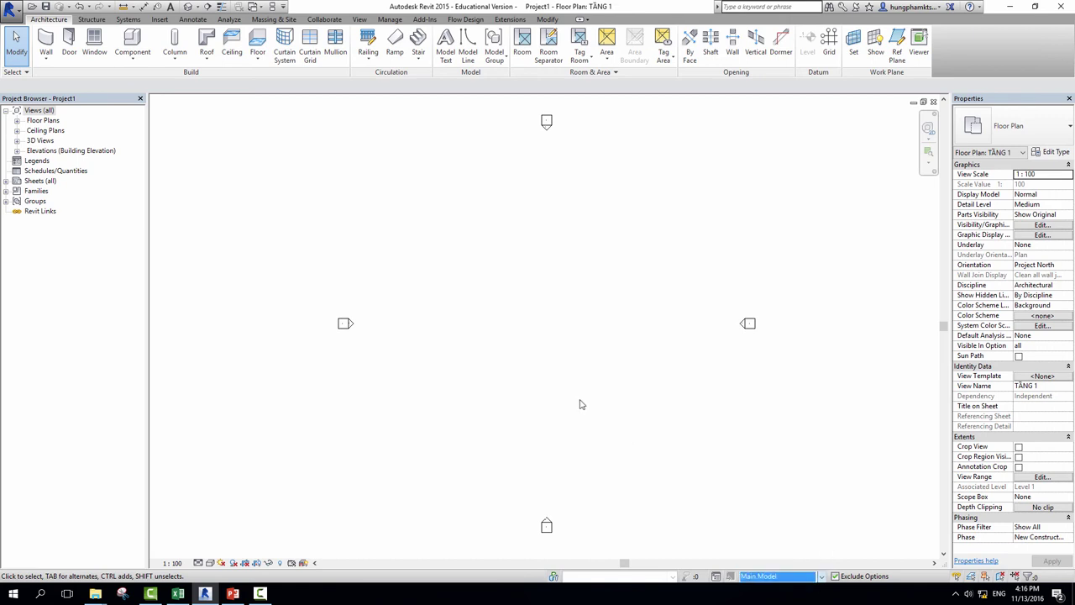
Draw two rectangular wall enclosures: 14000 × 10000 and a taller, narrower one to its right
click(47, 57)
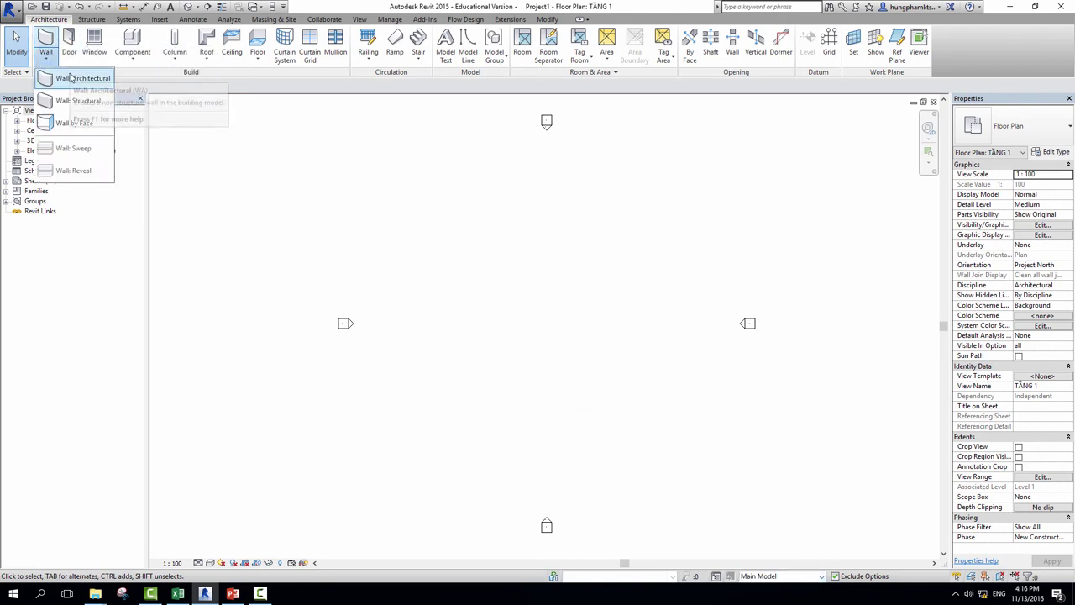
click(73, 78)
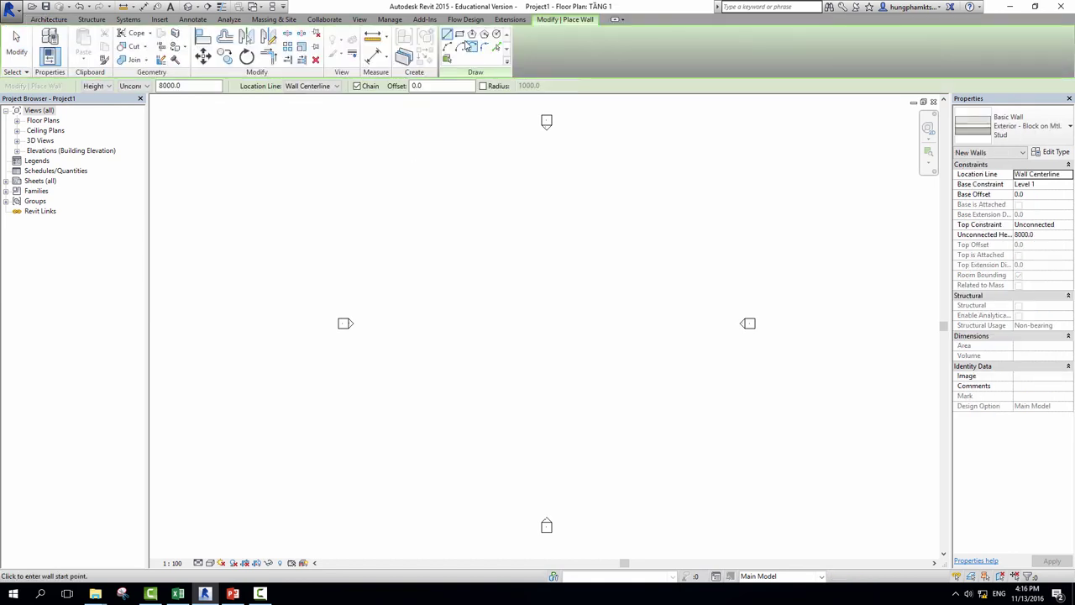
click(459, 35)
click(492, 192)
click(379, 269)
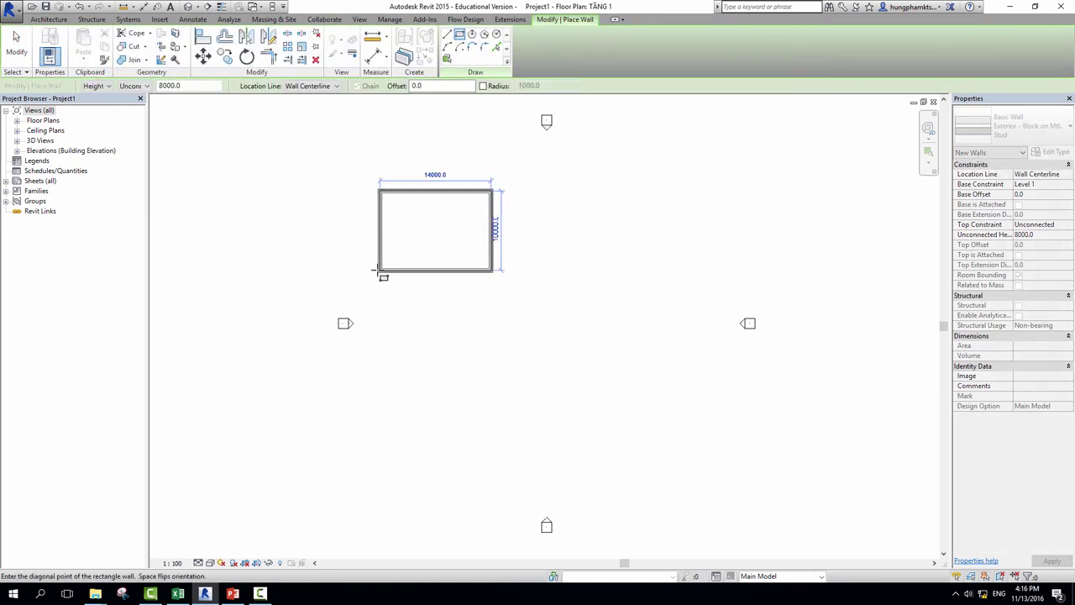
click(667, 185)
click(586, 330)
key(Escape)
key(Escape)
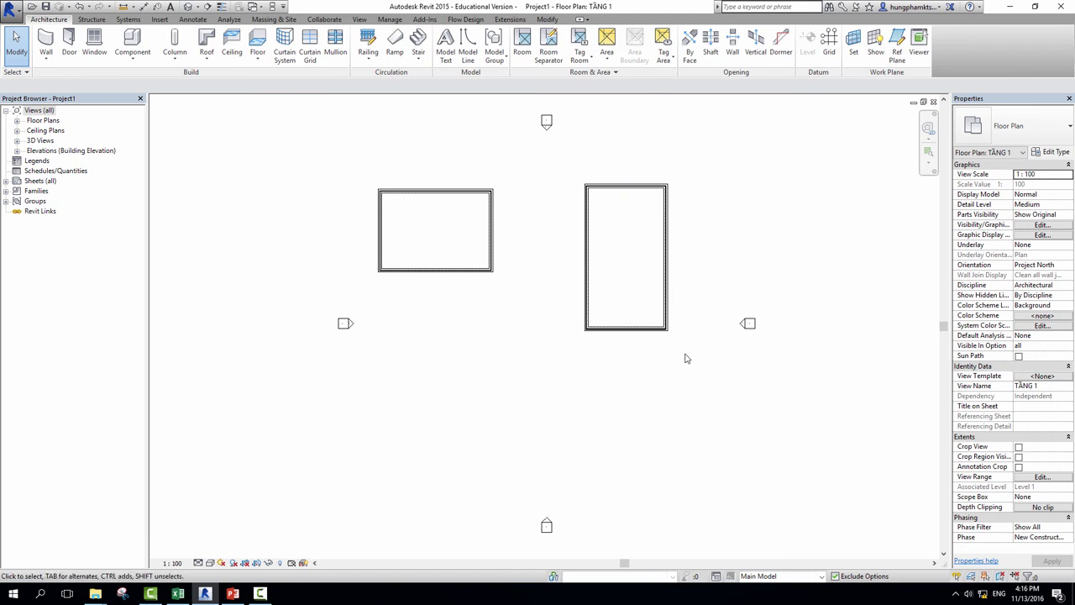
middle_drag(686, 358, 669, 343)
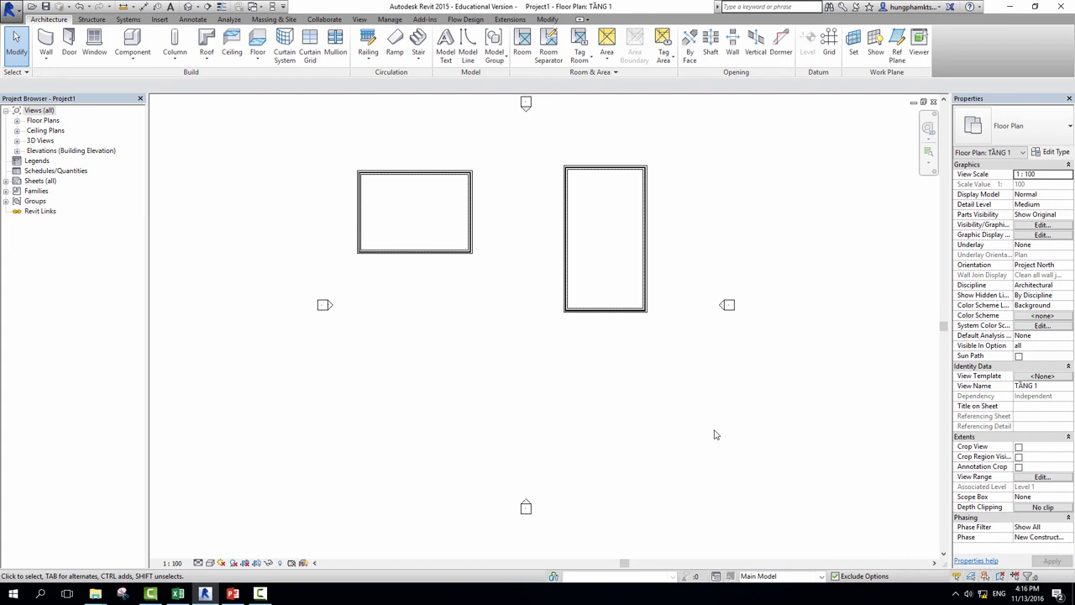
Make PHƯƠNG ÁN 1 active and draw a rectangular walled building in it
click(772, 576)
click(773, 569)
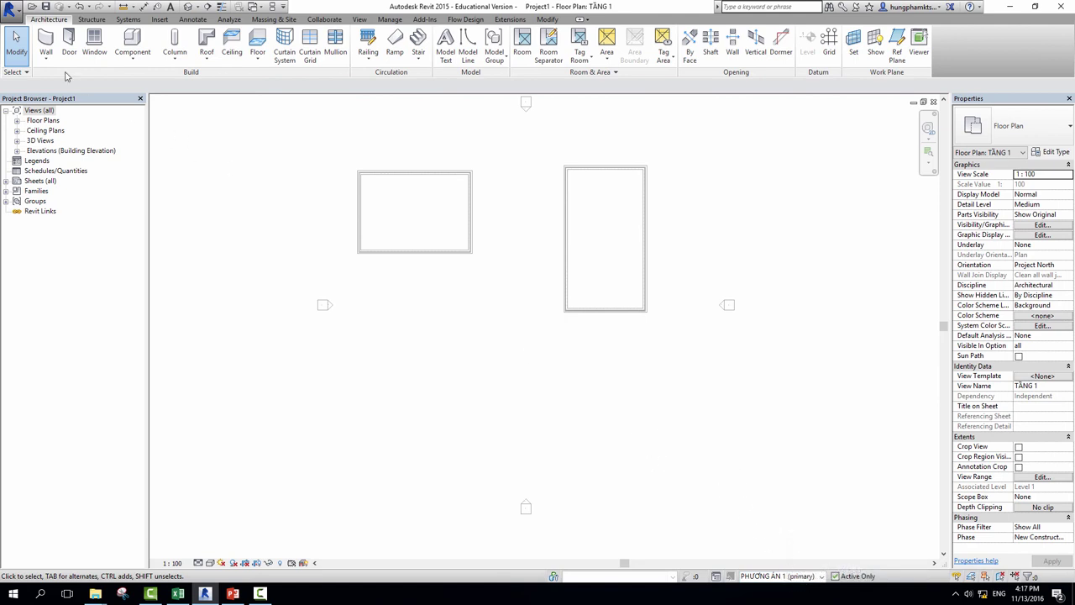
click(46, 40)
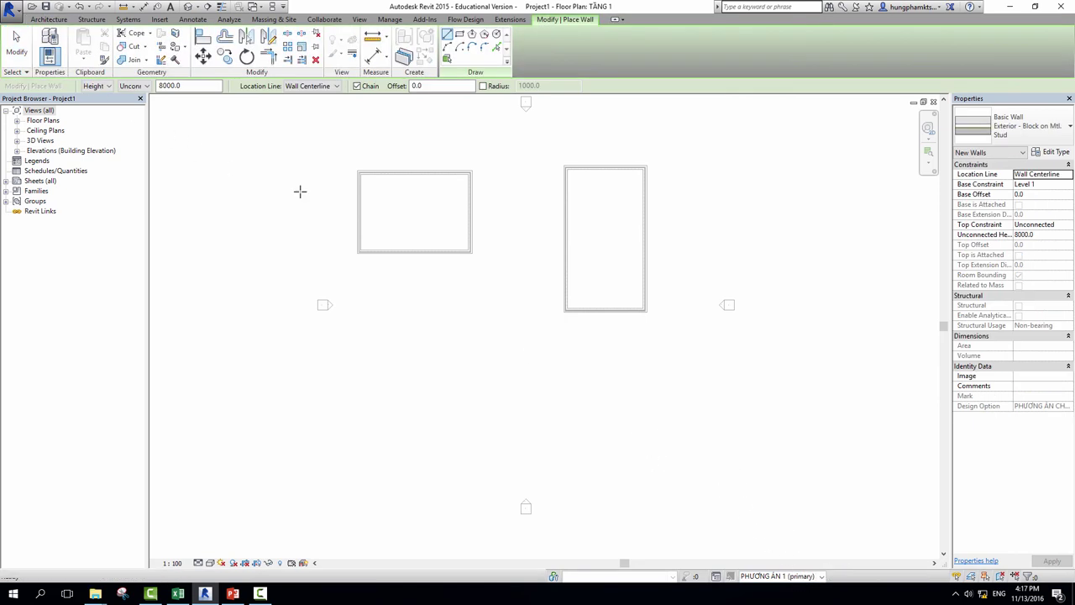
click(459, 33)
click(579, 333)
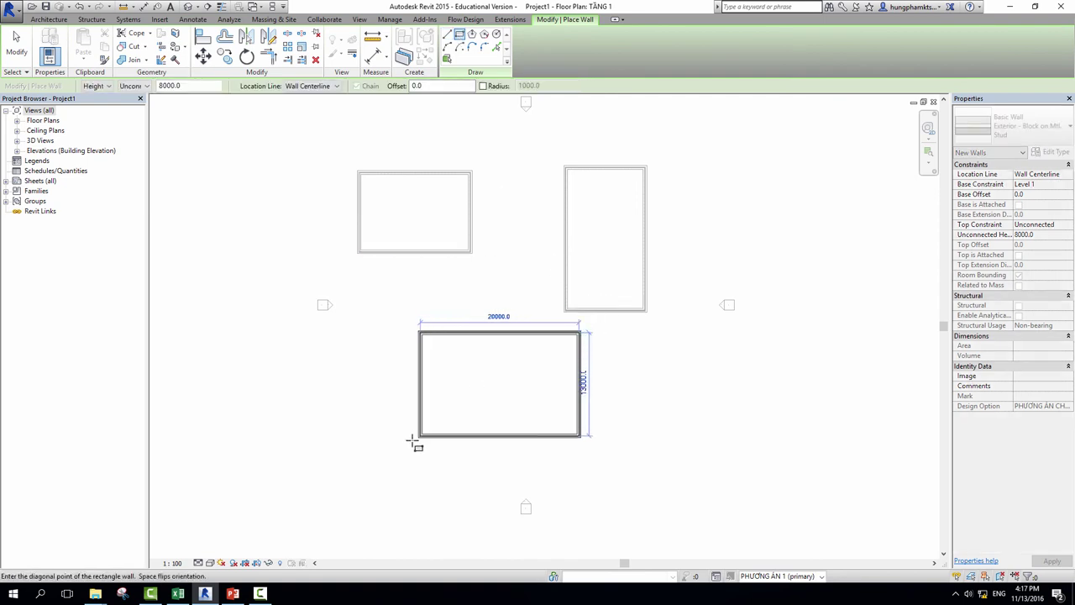
click(396, 452)
click(16, 43)
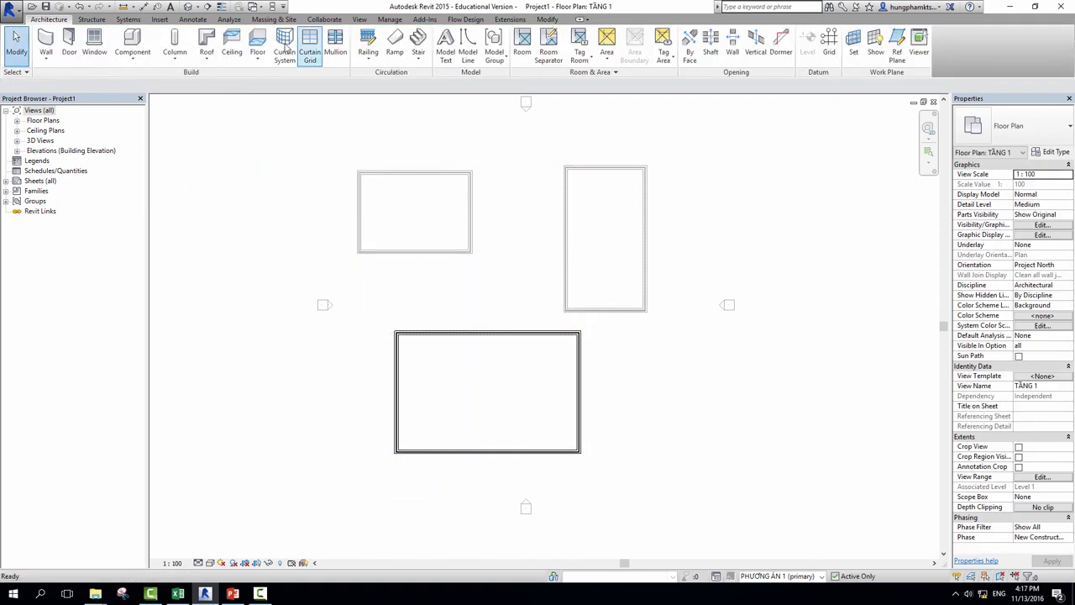
Place 1810 x 2110mm double doors in the top, right and bottom walls
click(68, 46)
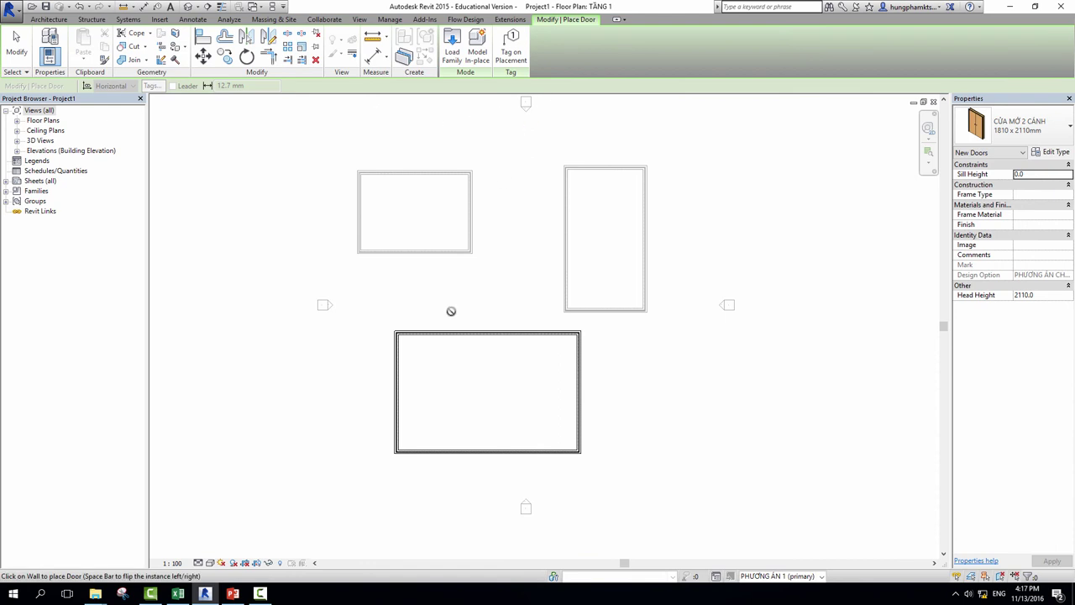
click(523, 329)
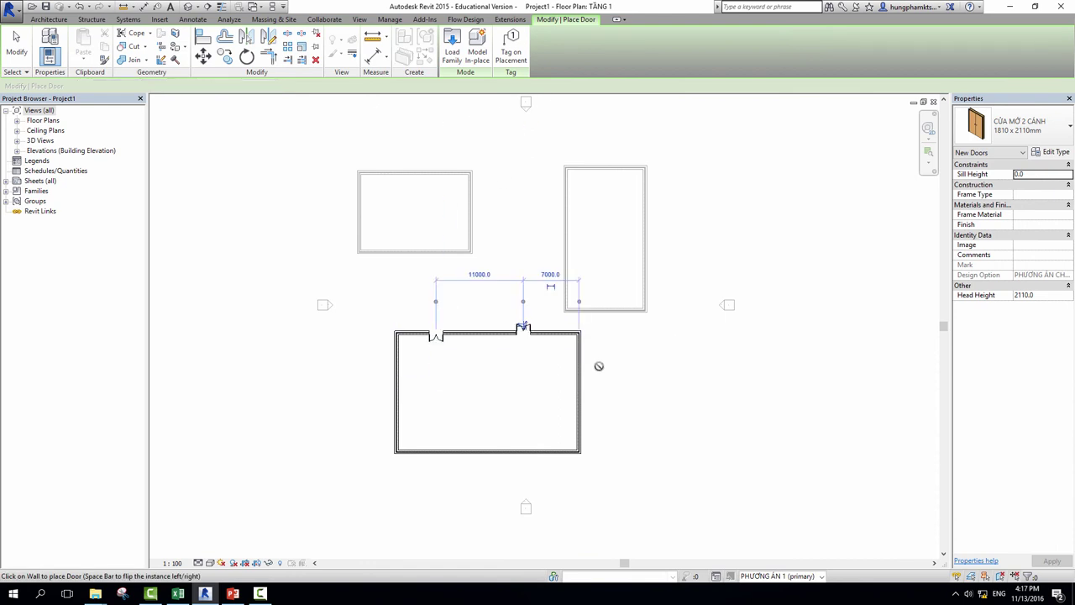
click(582, 392)
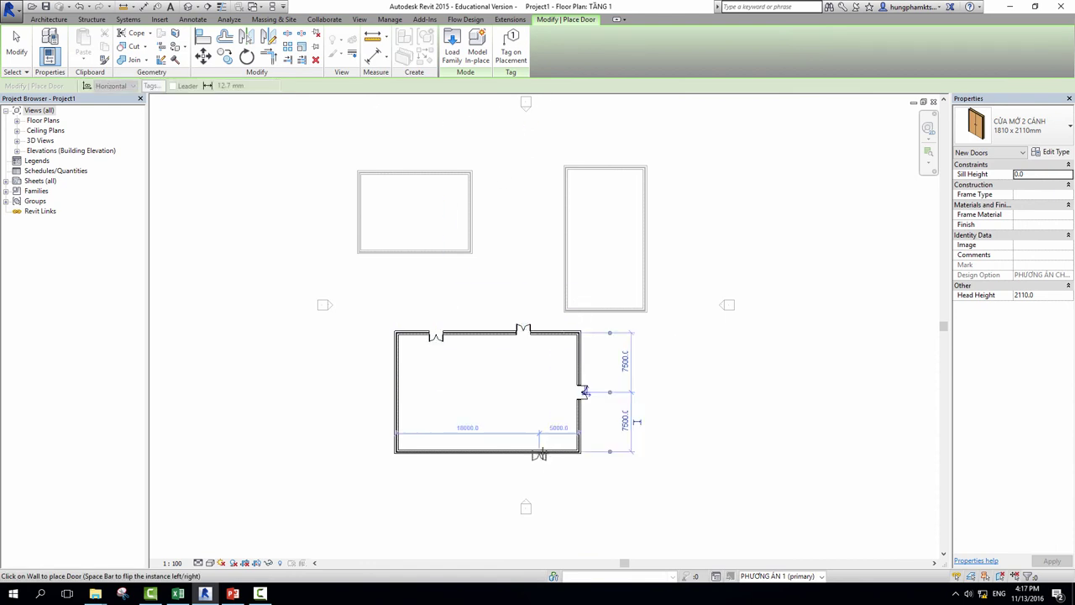
click(539, 456)
click(17, 46)
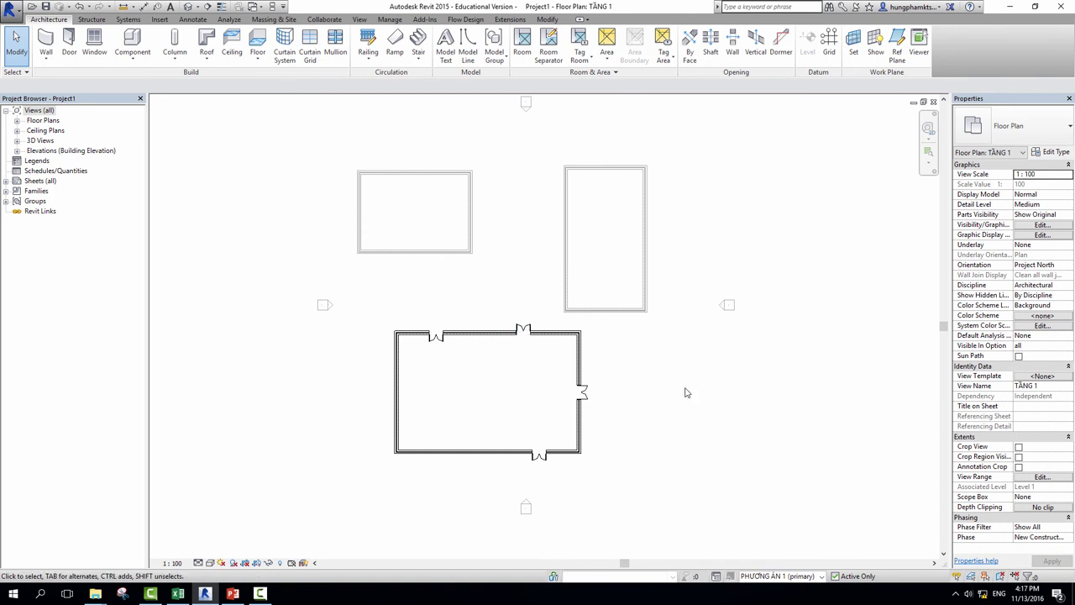
Make PHƯƠNG ÁN 2 the active design option from the status bar dropdown
click(794, 576)
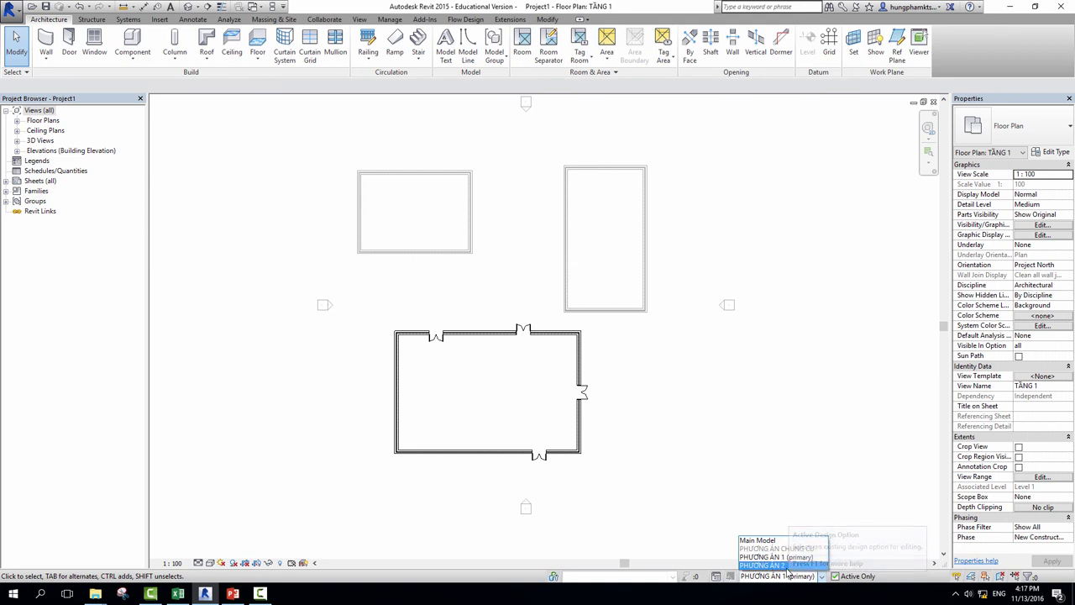
click(766, 417)
click(778, 578)
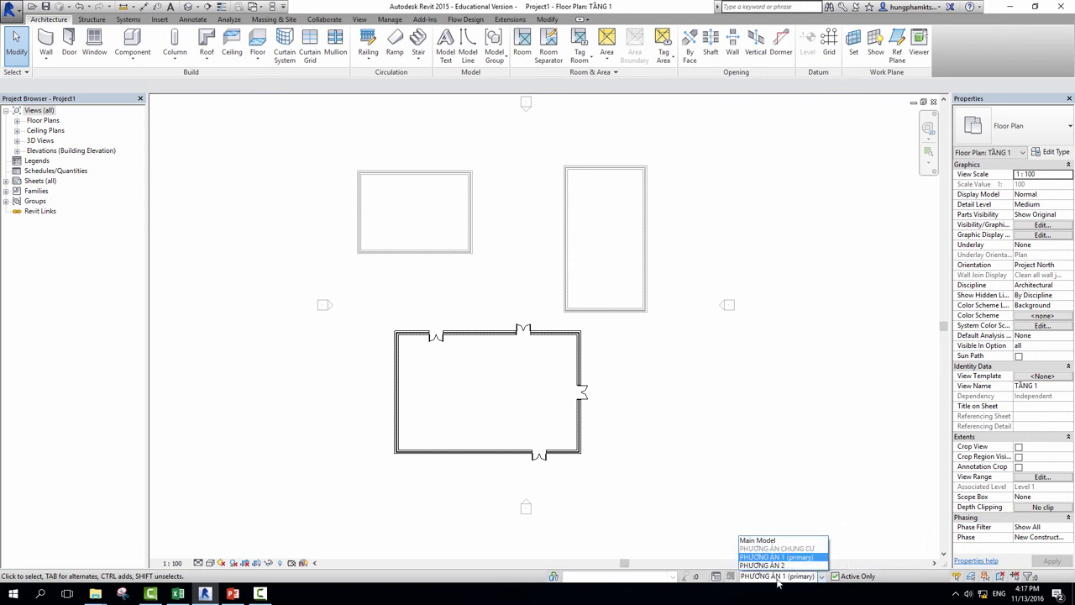
click(762, 566)
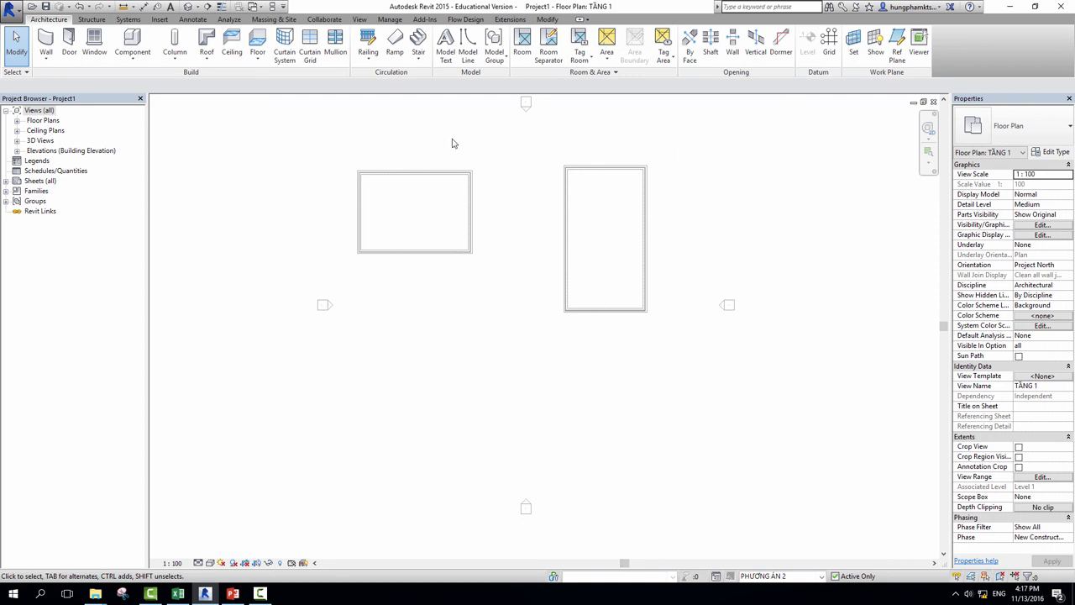
mouse_move(332, 131)
mouse_down()
mouse_move(676, 346)
mouse_move(351, 149)
mouse_up()
Switch briefly to PHƯƠNG ÁN 1, then return to PHƯƠNG ÁN 2
click(785, 576)
click(788, 559)
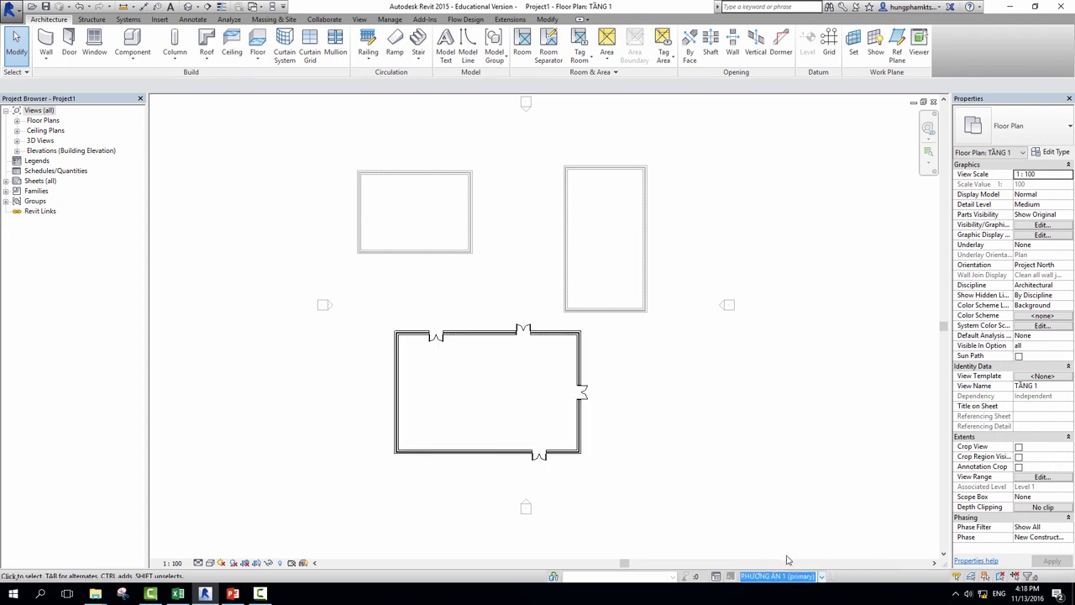
click(785, 576)
click(773, 550)
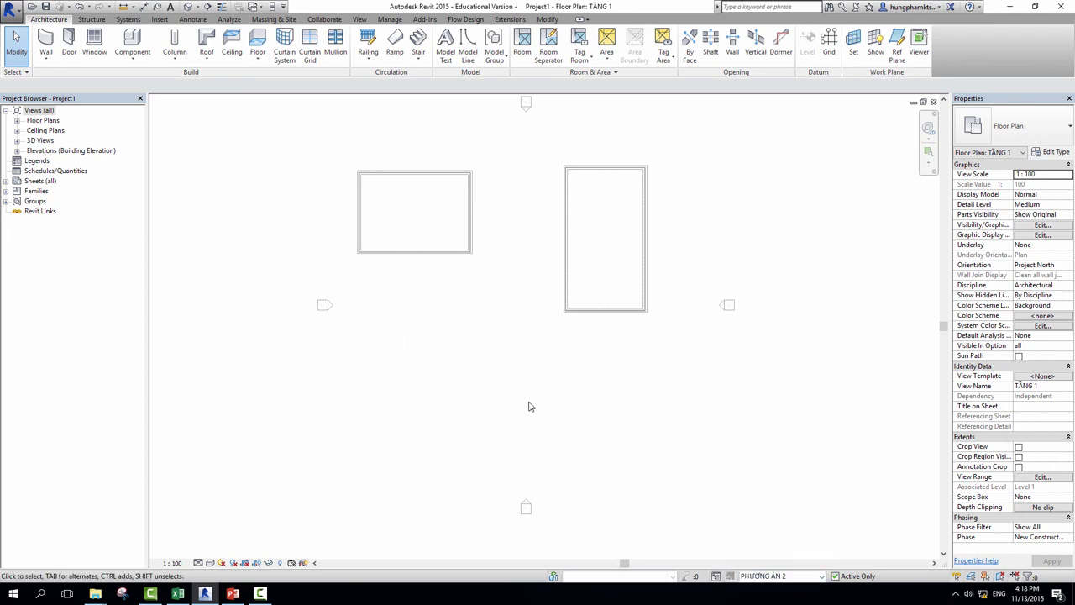
Draw a closed L-shaped outline of architectural walls in PHƯƠNG ÁN 2
click(47, 54)
click(72, 77)
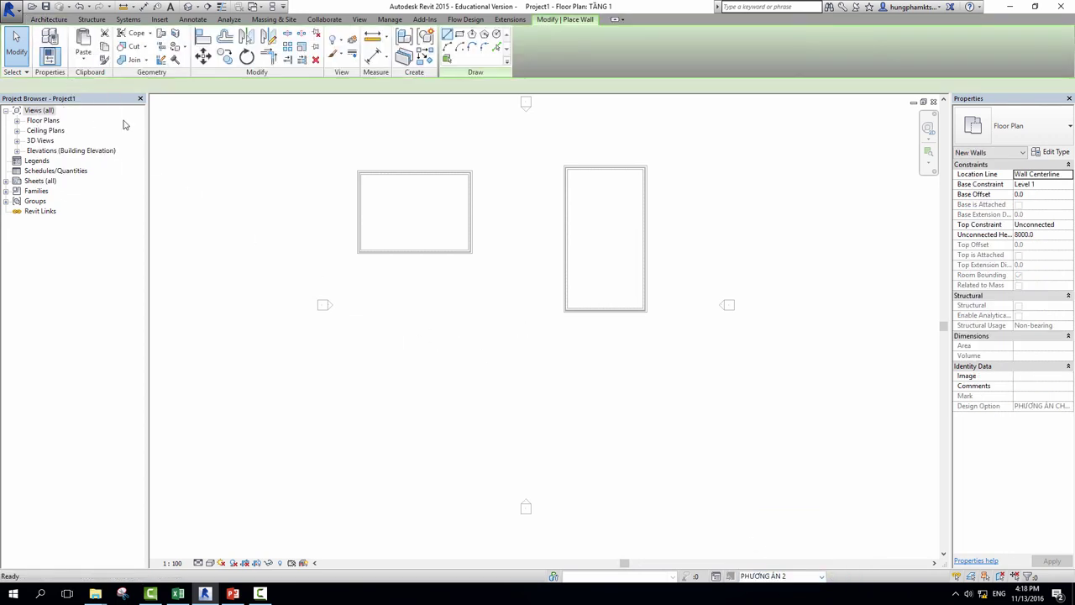
click(412, 344)
click(485, 344)
click(485, 392)
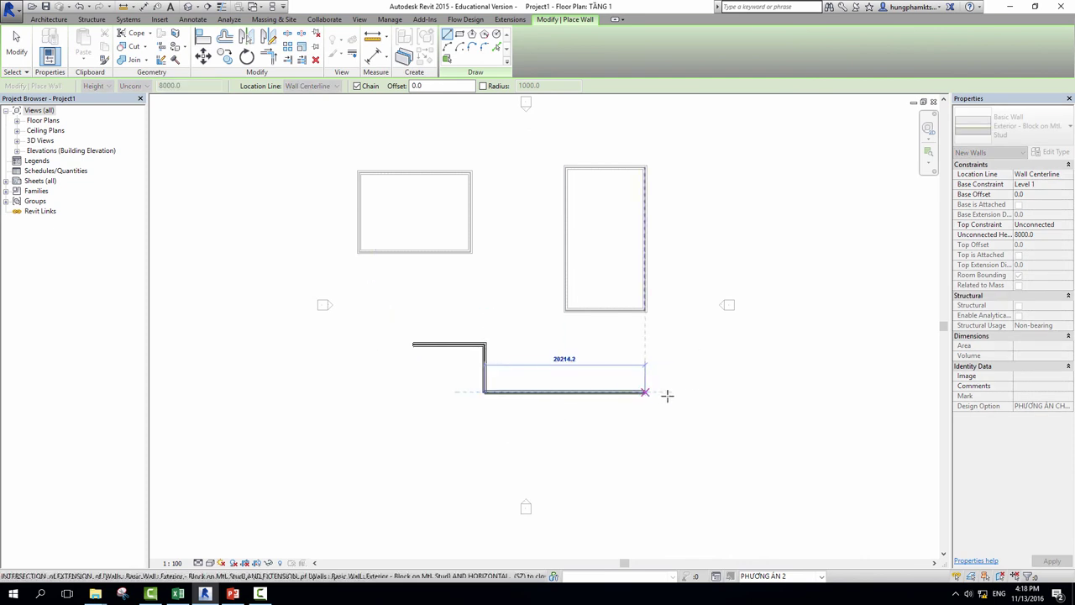
click(676, 392)
click(676, 478)
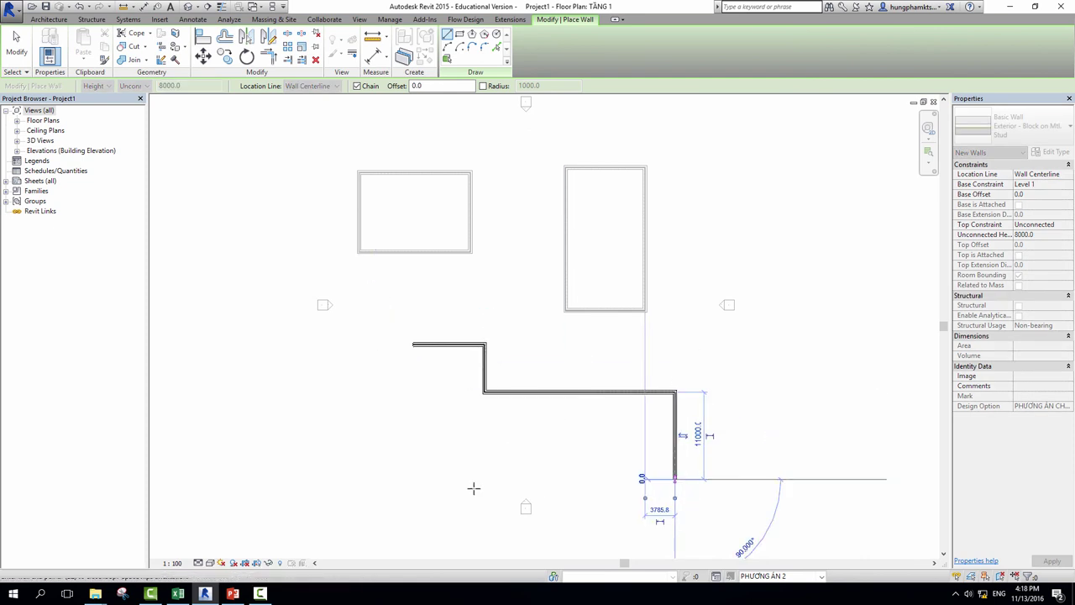
click(413, 479)
click(413, 344)
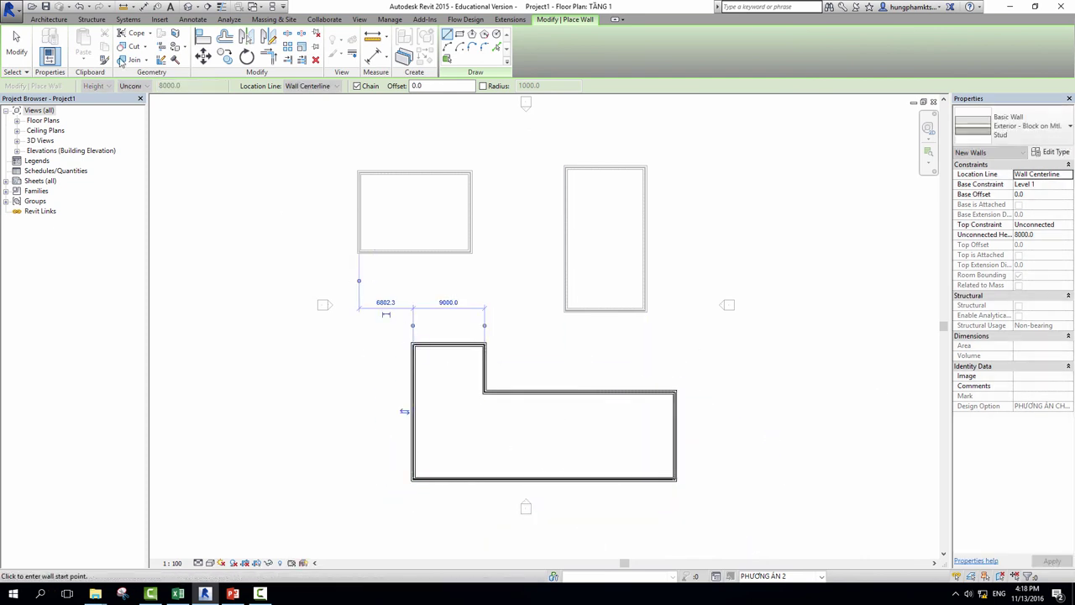
click(16, 44)
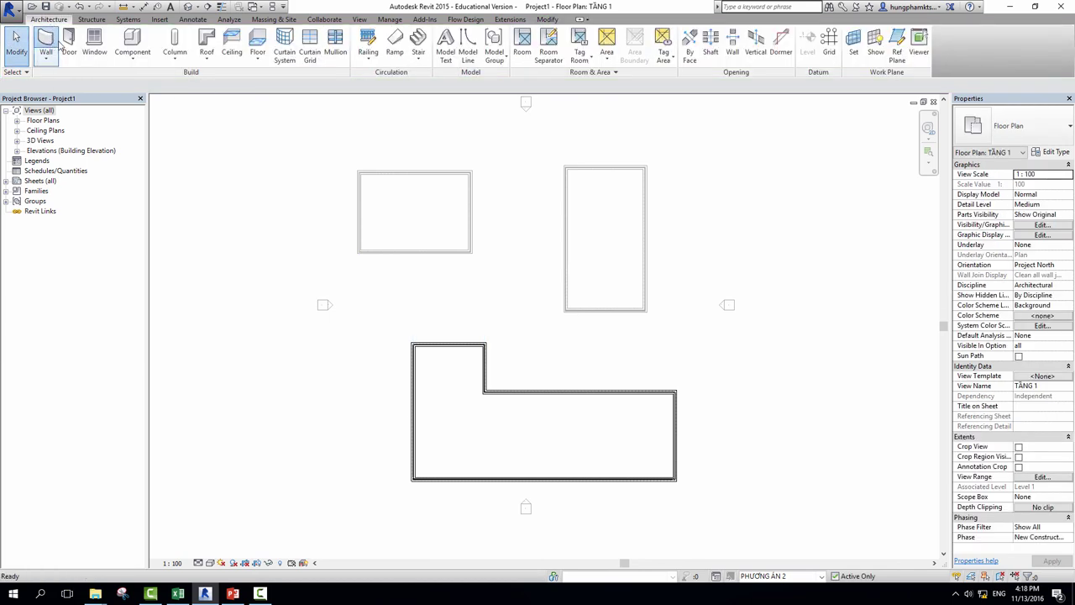
Place doors in the upper-left top wall, inner horizontal wall and right wall
click(46, 42)
click(16, 44)
click(69, 42)
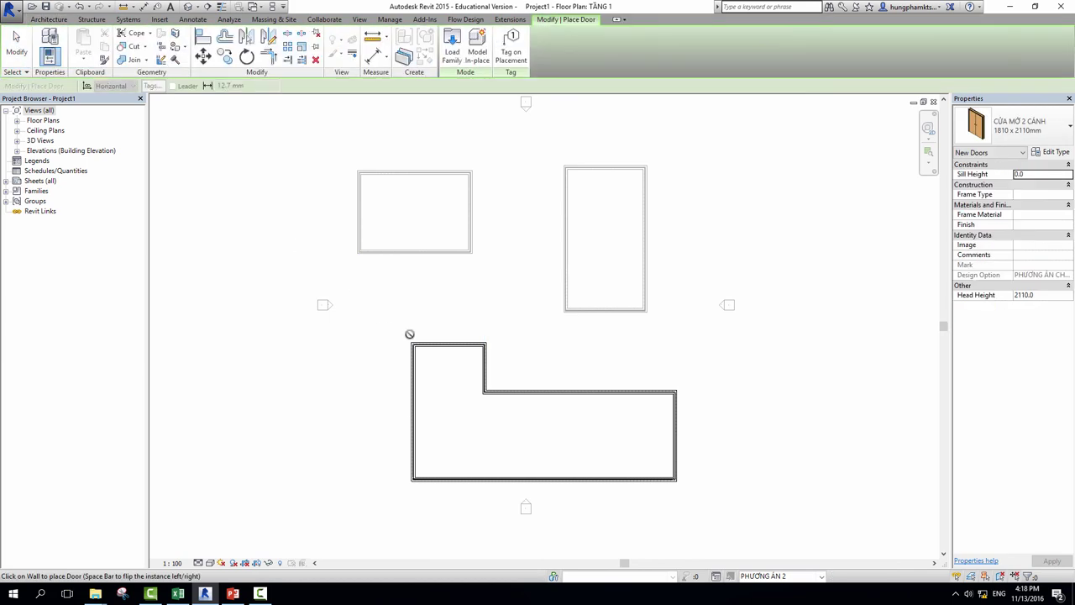
click(444, 346)
click(547, 394)
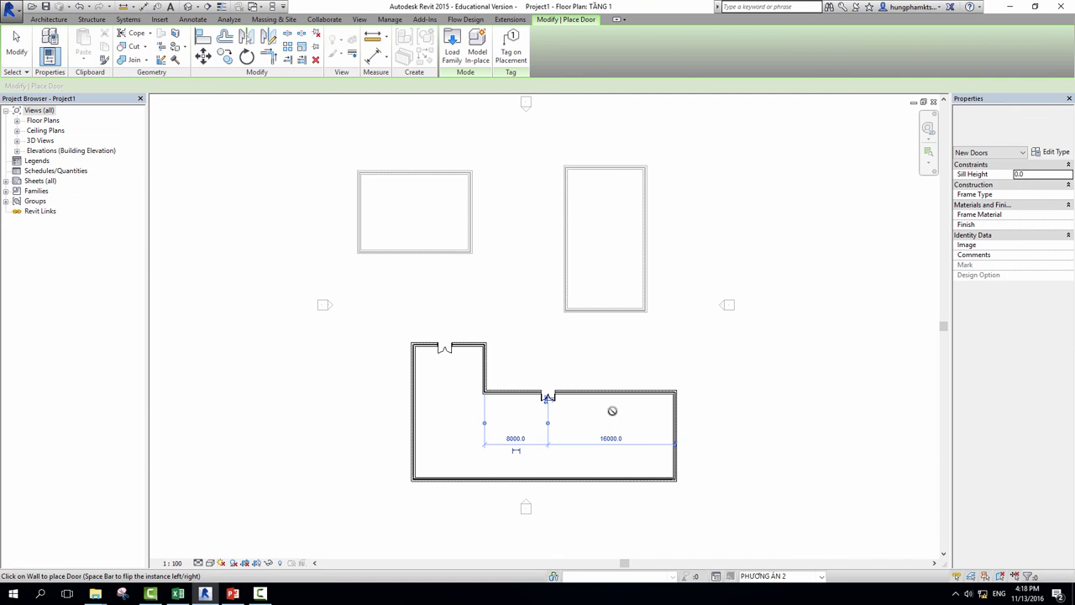
click(679, 422)
key(Escape)
key(Escape)
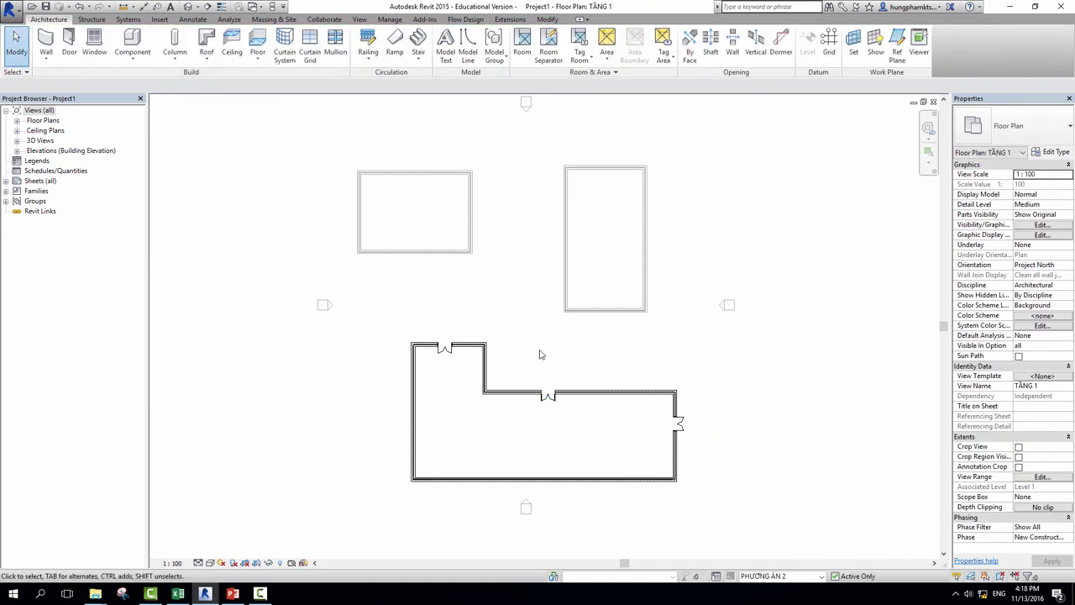
Toggle between PHƯƠNG ÁN 1 and PHƯƠNG ÁN 2 to compare the two layouts
click(781, 577)
click(776, 557)
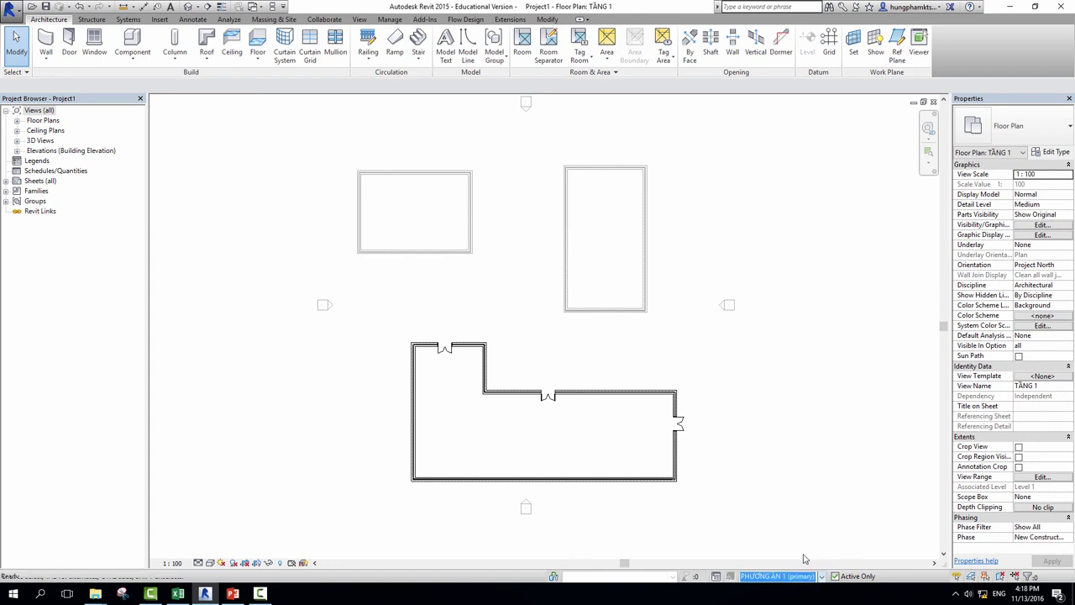
click(781, 576)
click(779, 565)
click(782, 577)
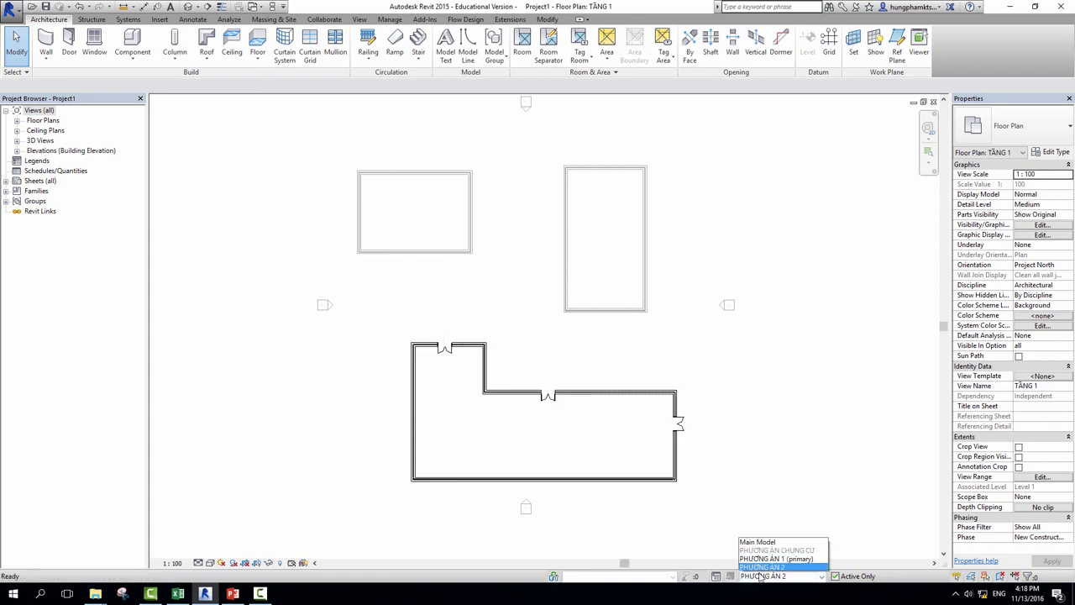
click(771, 557)
click(781, 576)
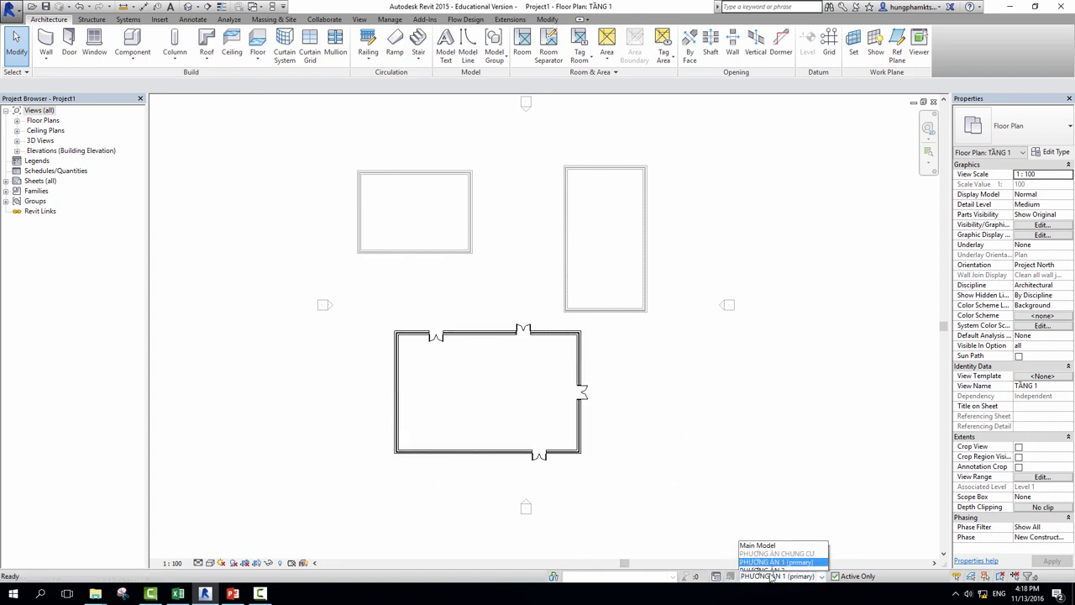
click(761, 566)
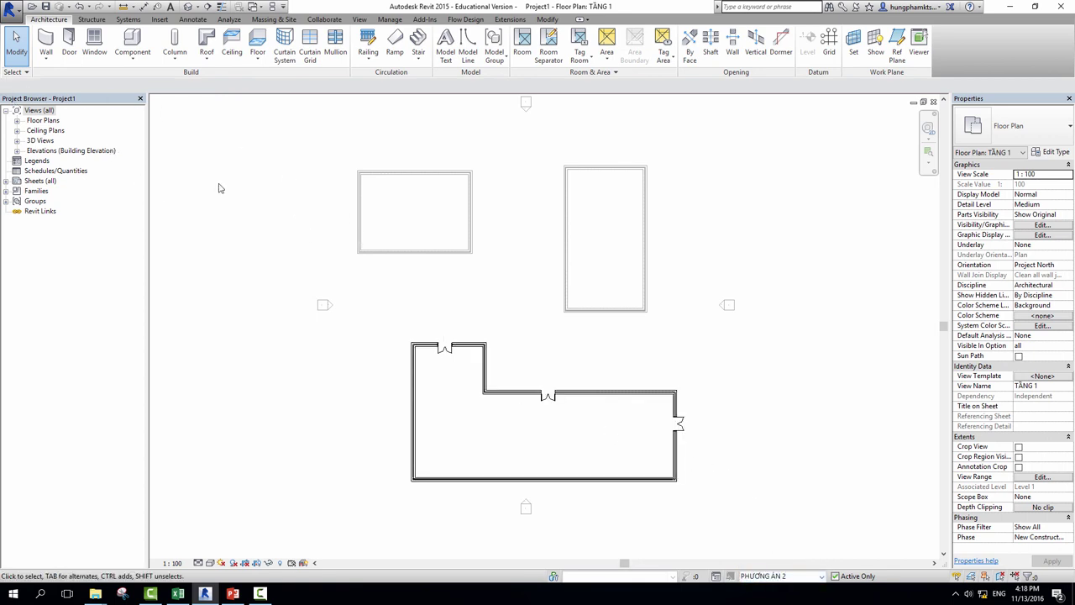
Compare the two options once more, then set Main Model as the active context
click(781, 577)
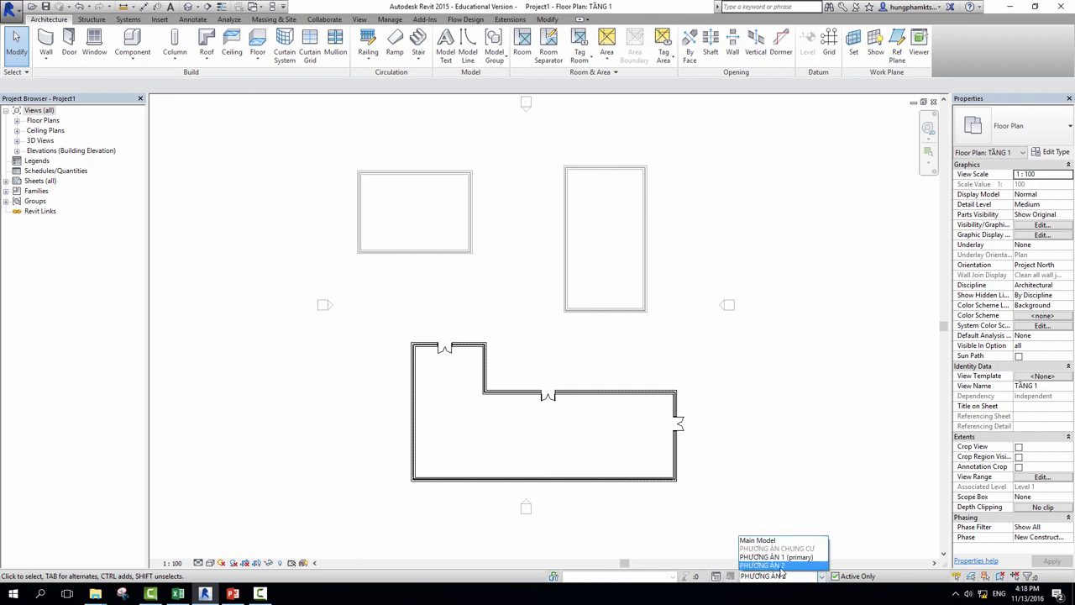
click(781, 553)
click(786, 576)
click(777, 557)
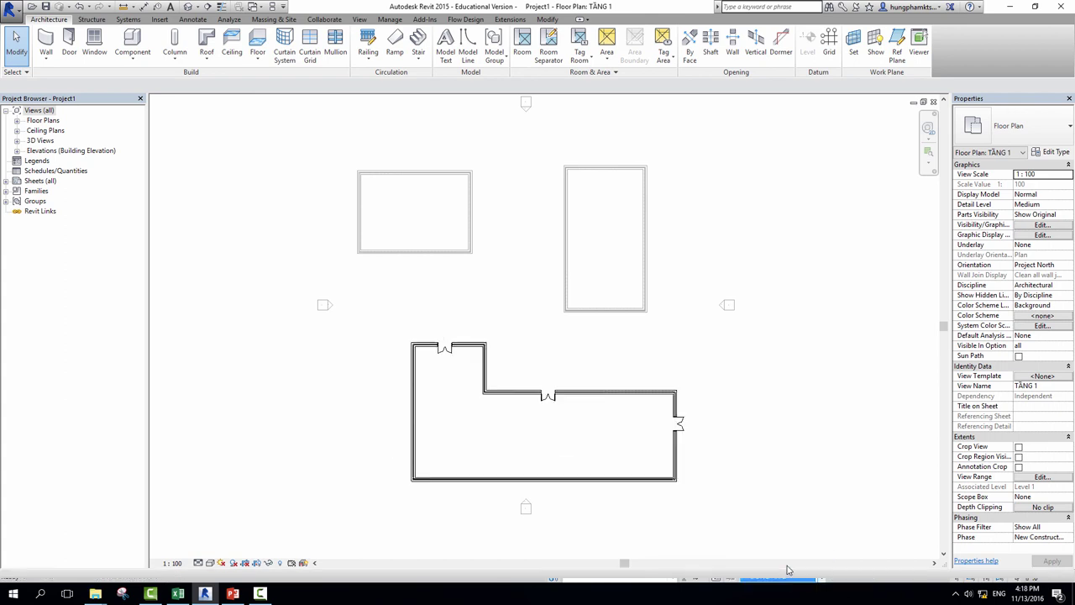
click(781, 576)
click(774, 542)
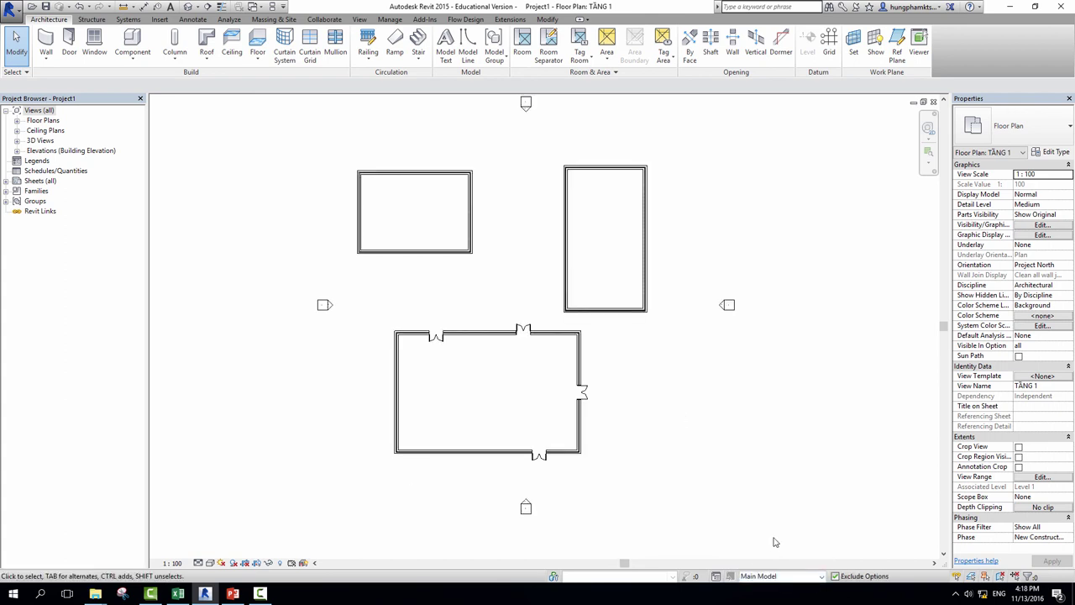